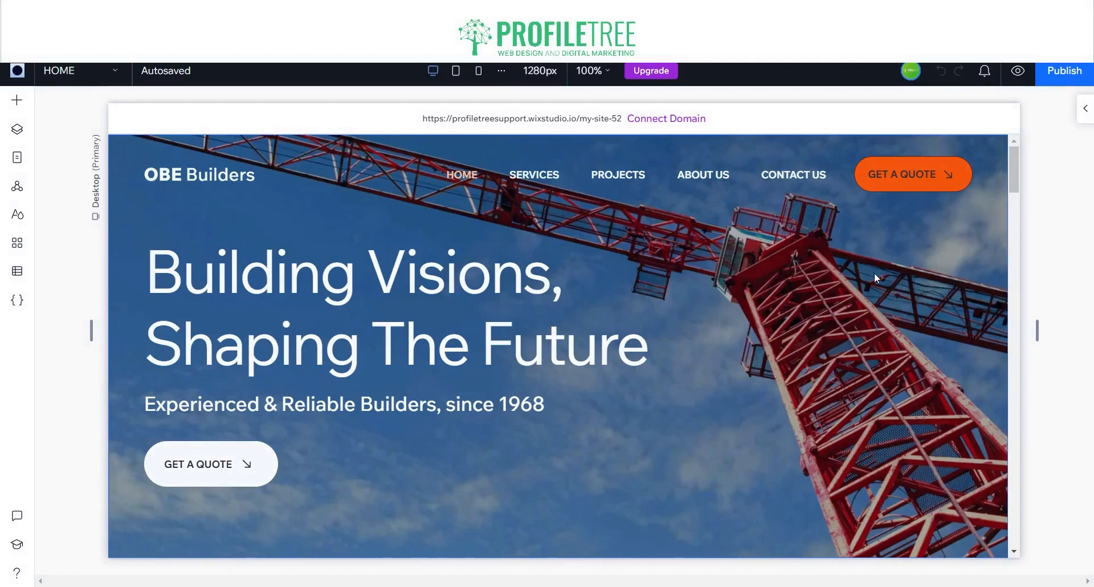
# Add a blank section directly below the homepage's hero section.
pyautogui.click(864, 254)
pyautogui.click(1088, 116)
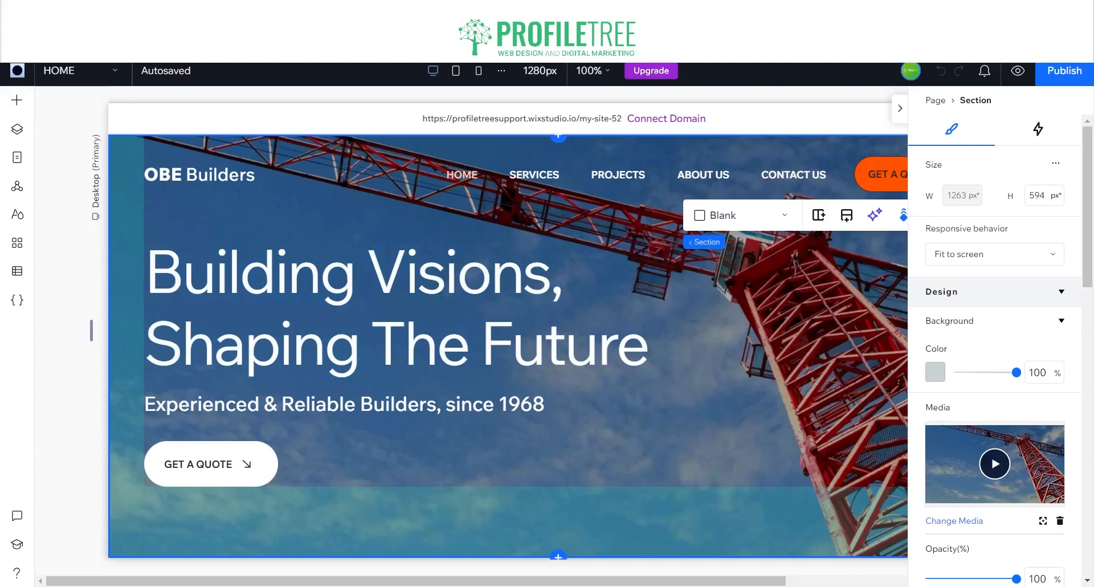
pyautogui.scroll(-5, 507, 342)
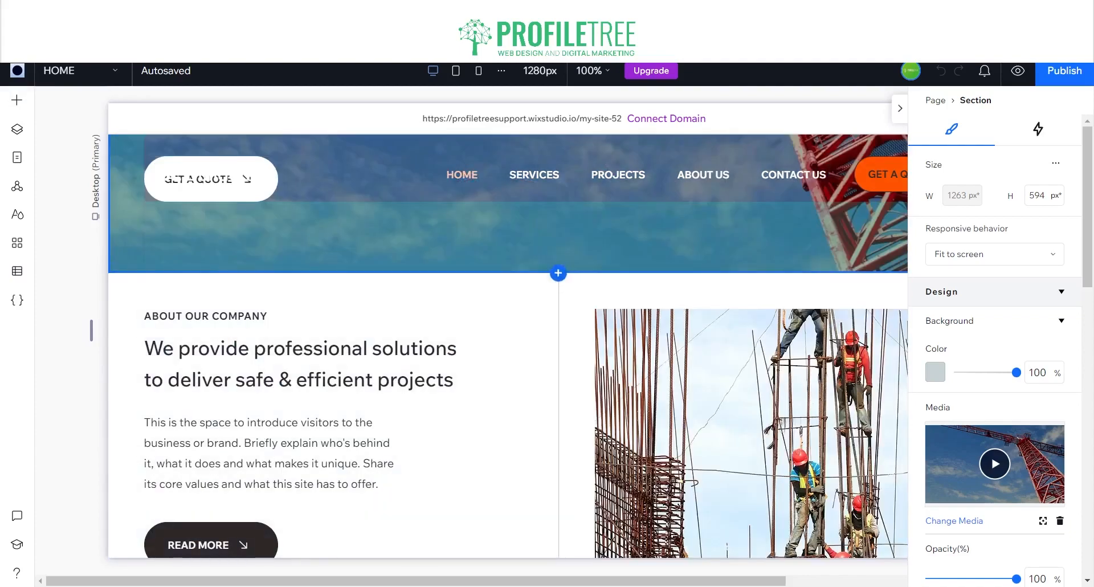
pyautogui.scroll(5, 507, 342)
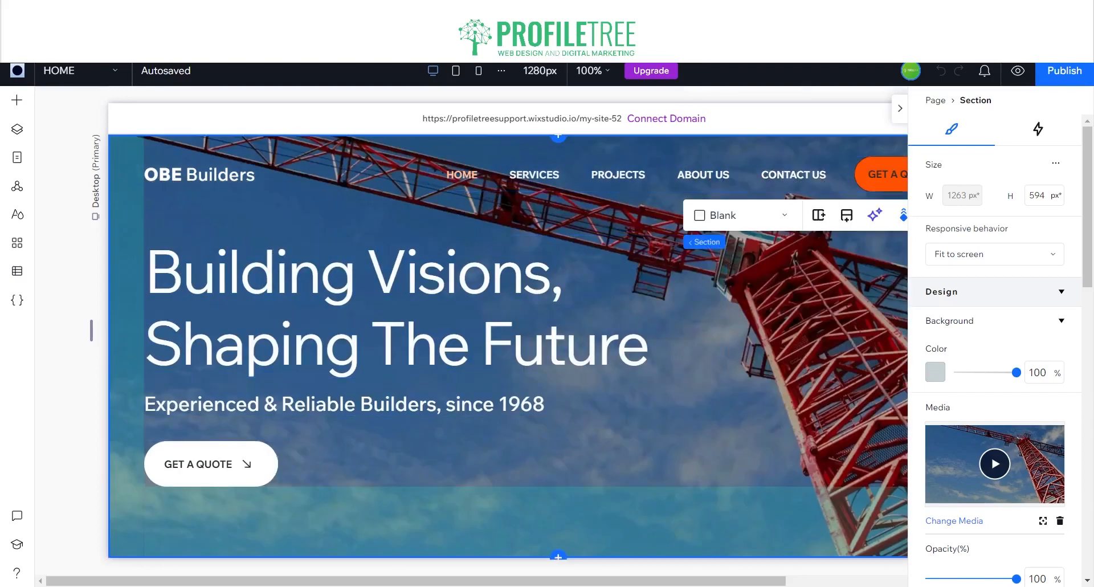
pyautogui.scroll(-3, 507, 342)
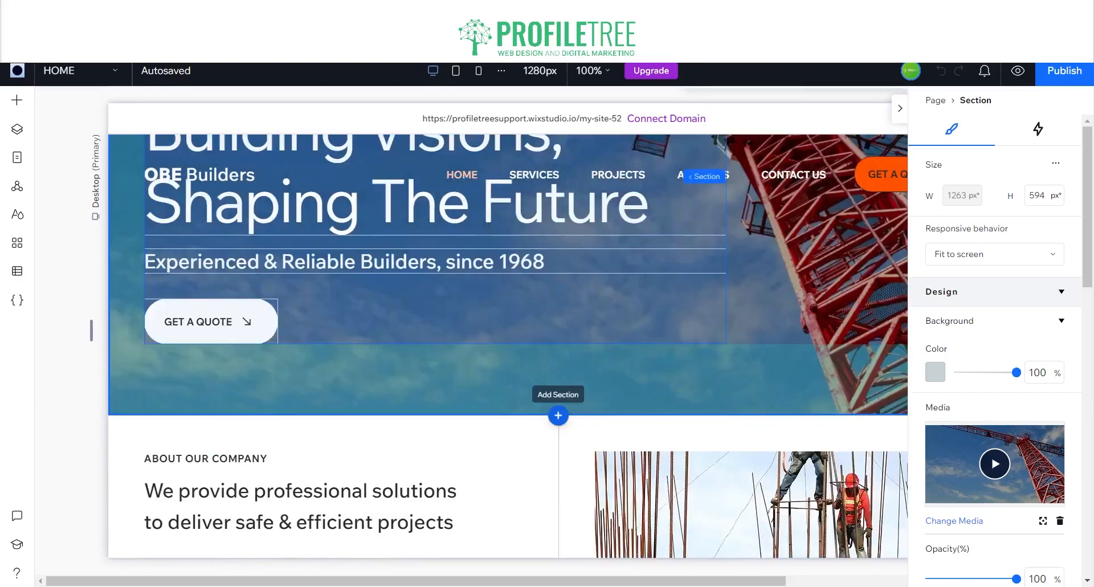
pyautogui.click(558, 419)
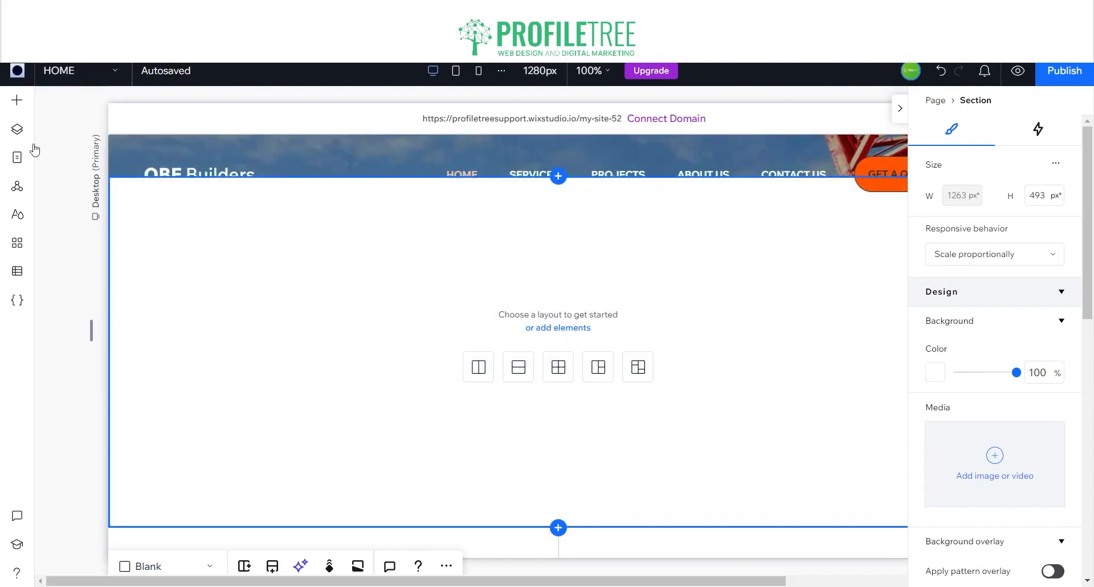
# Browse the designed sections offered for the About and Services categories.
pyautogui.click(18, 103)
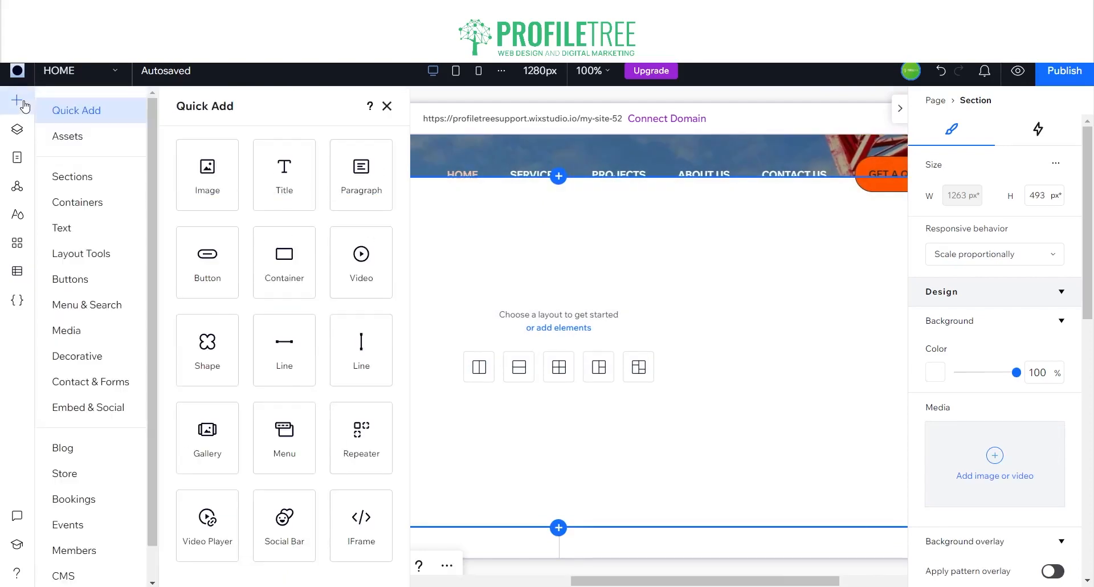
pyautogui.click(72, 178)
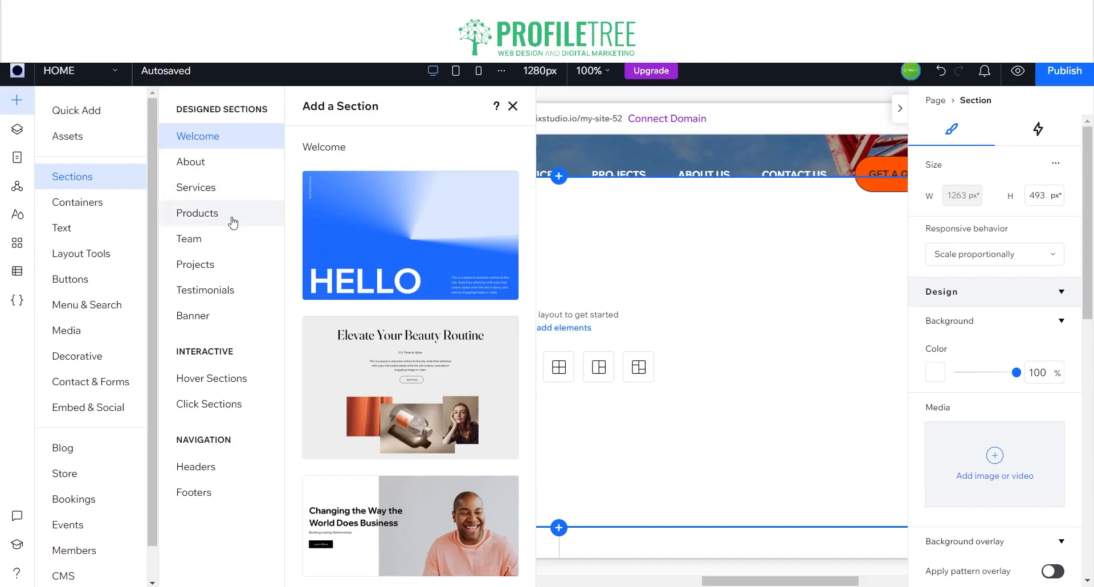
pyautogui.click(234, 162)
pyautogui.scroll(-15, 339, 278)
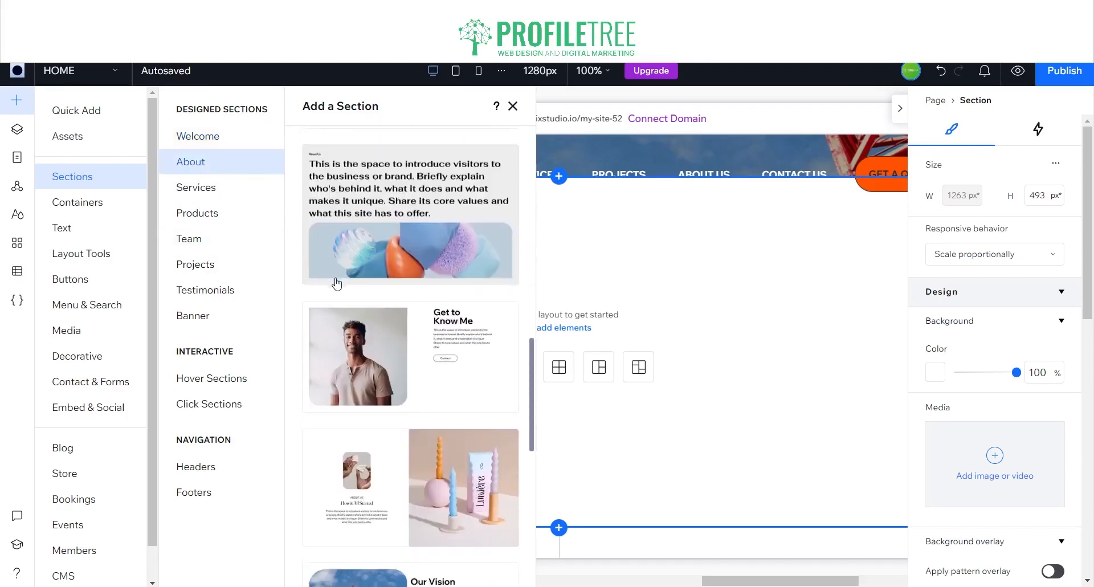
pyautogui.click(187, 188)
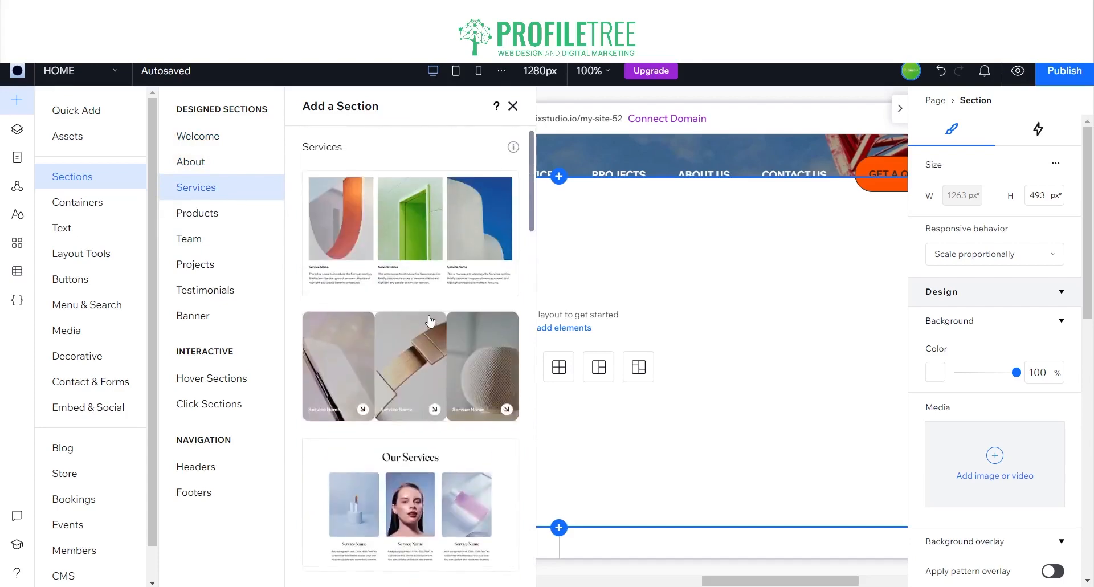
pyautogui.scroll(-10, 431, 326)
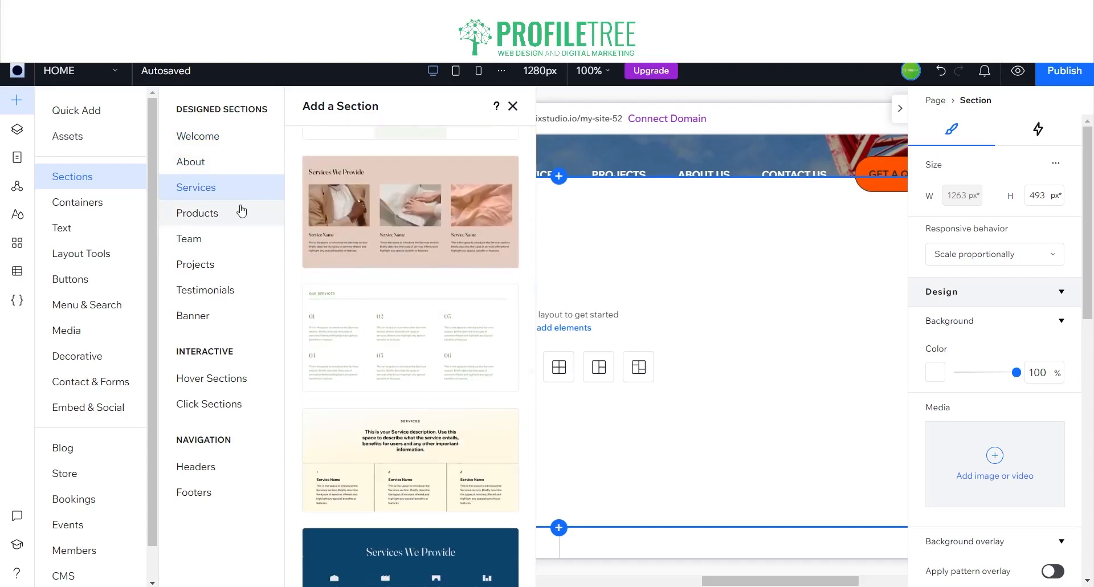
# Insert the orange "Our Products" design from the Products sections below the hero section.
pyautogui.click(240, 212)
pyautogui.scroll(-5, 423, 245)
pyautogui.scroll(5, 423, 245)
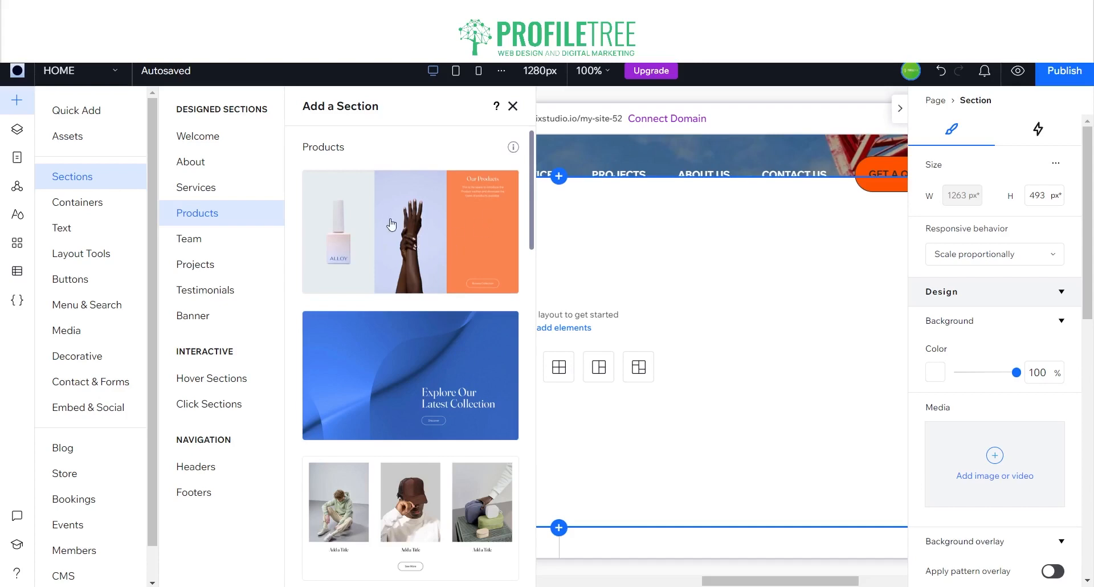
pyautogui.moveTo(392, 226); pyautogui.dragTo(560, 202)
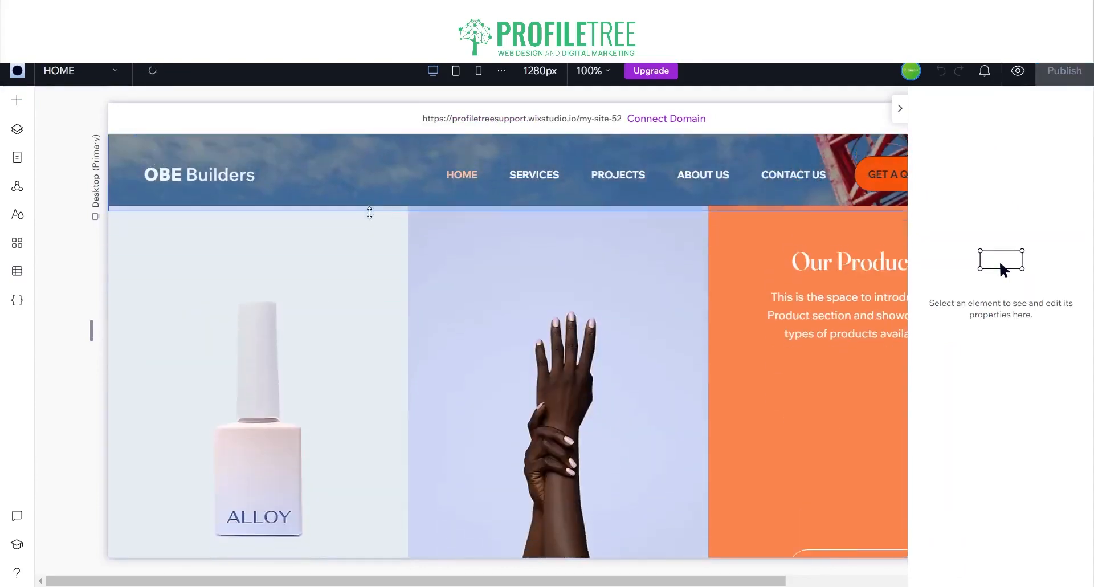
pyautogui.scroll(5, 450, 366)
pyautogui.scroll(-12, 433, 356)
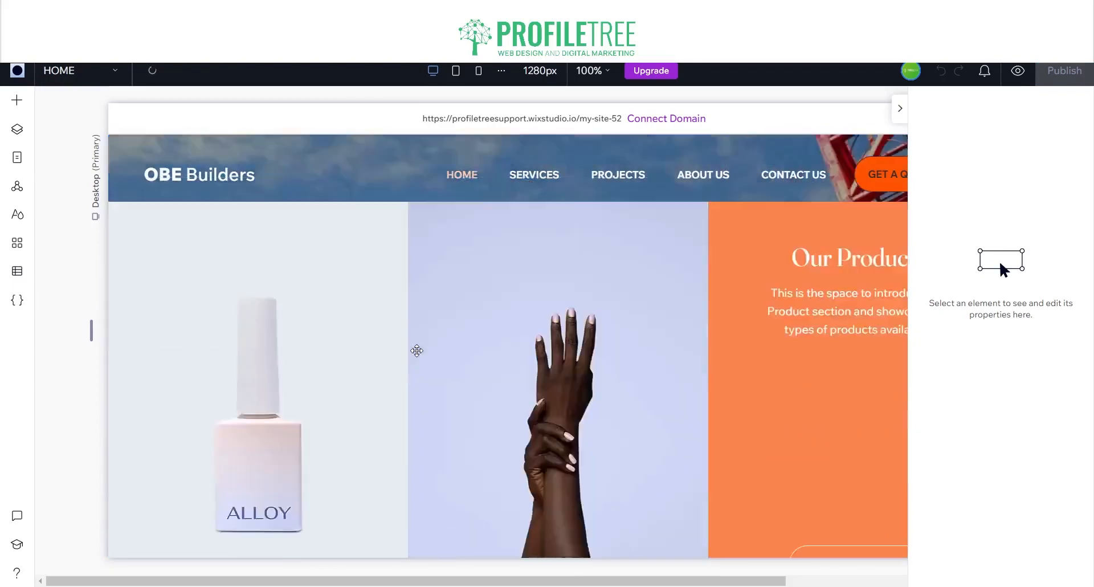
pyautogui.scroll(10, 411, 348)
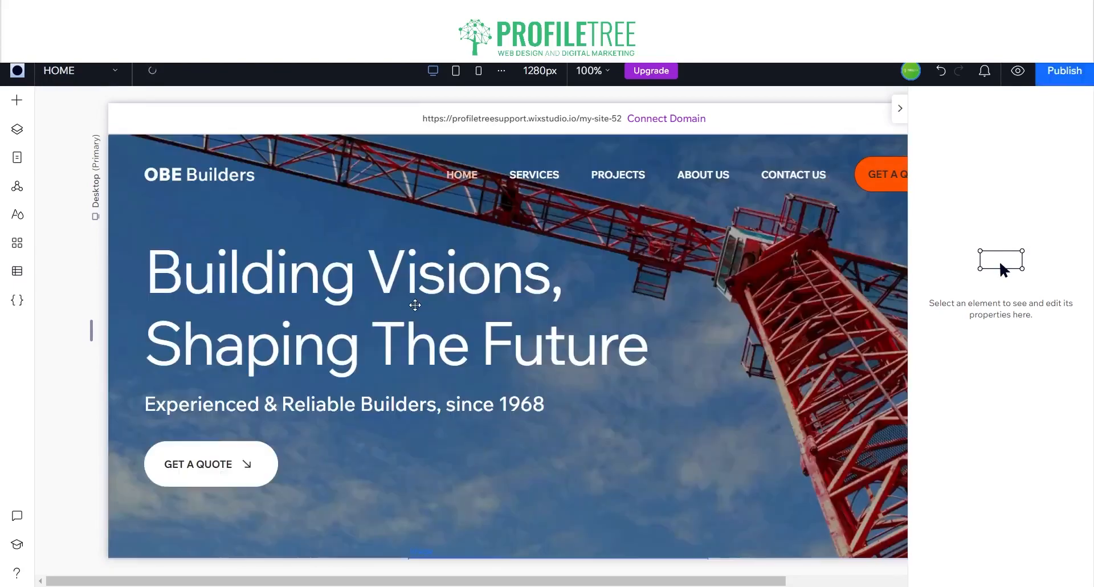
# Examine the site header's position, docking, padding and scroll effect settings.
pyautogui.click(373, 155)
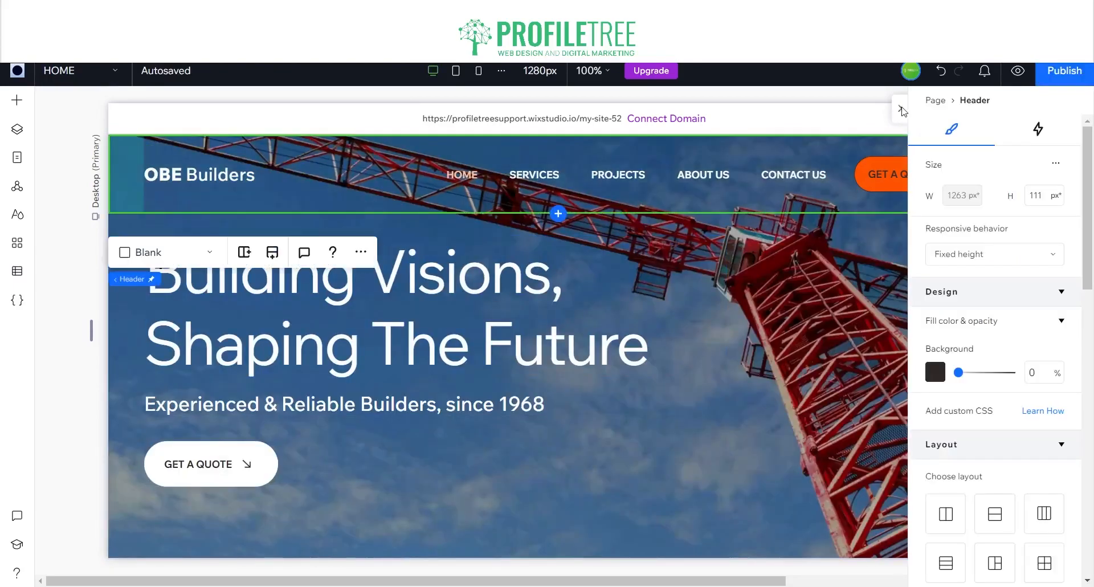
pyautogui.click(904, 112)
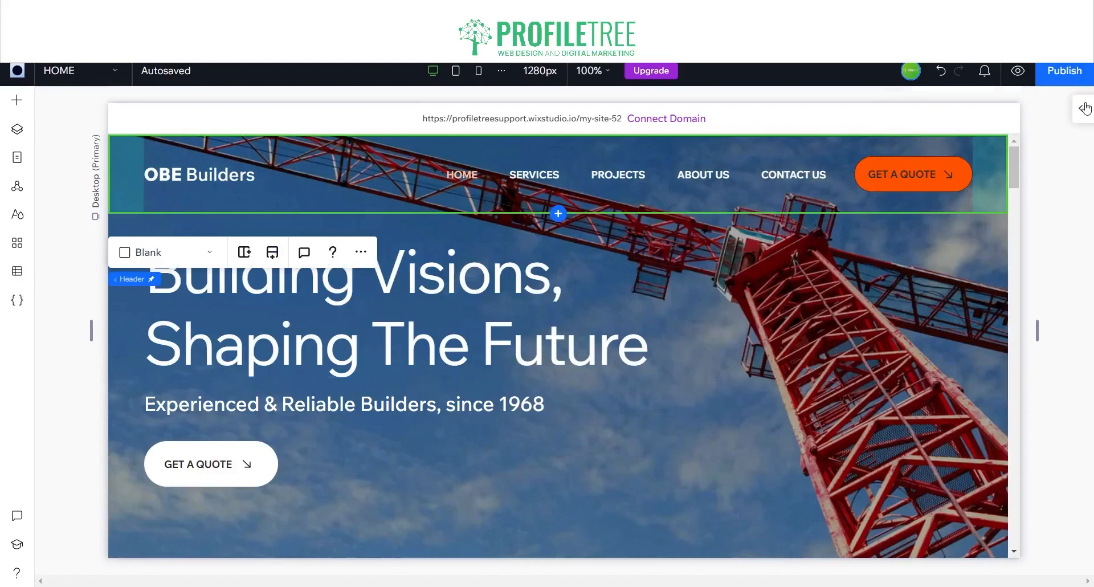
pyautogui.click(1085, 108)
pyautogui.scroll(-10, 995, 356)
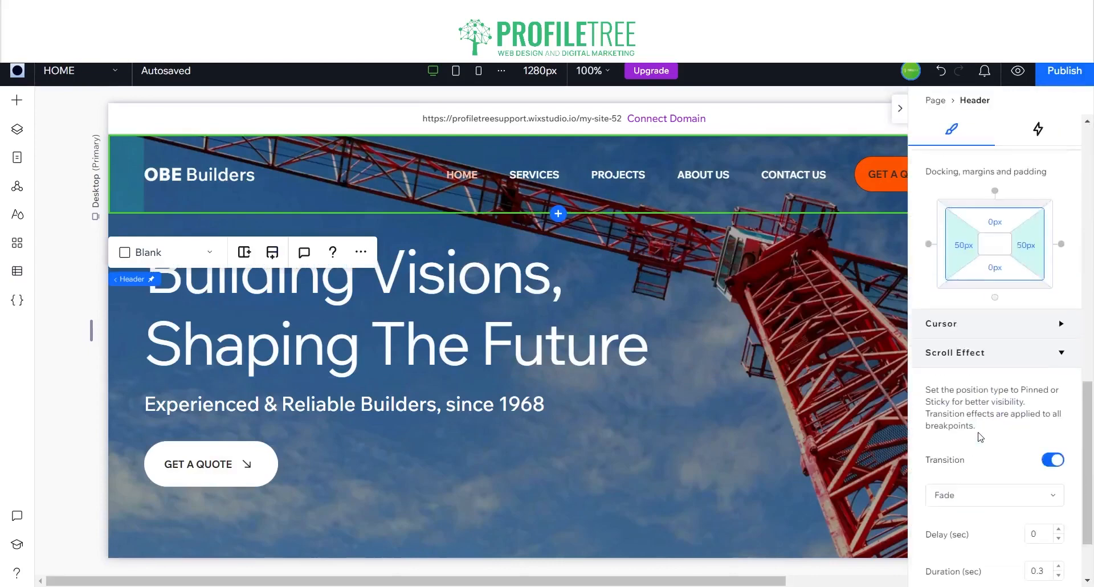
pyautogui.scroll(3, 967, 456)
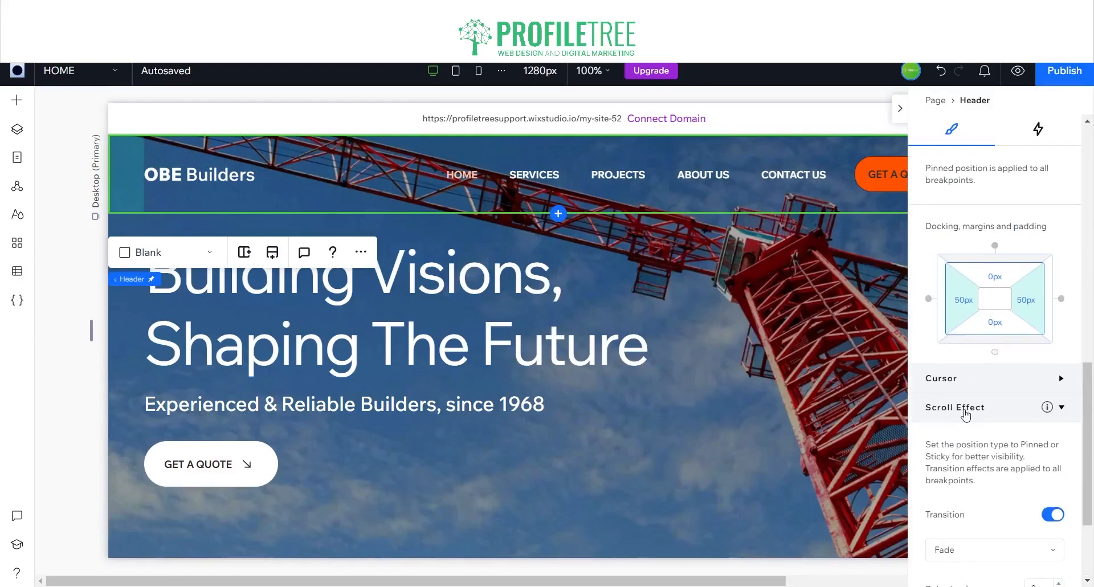
pyautogui.scroll(-3, 969, 420)
pyautogui.scroll(4, 972, 399)
pyautogui.scroll(-3, 975, 379)
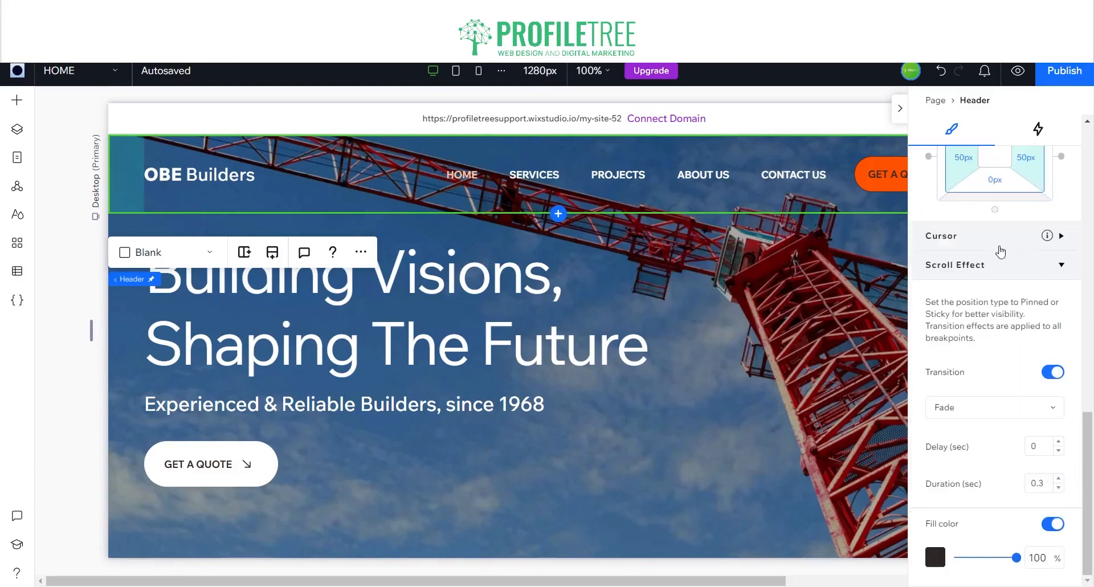
pyautogui.scroll(5, 986, 281)
# Try the Default, Sticky and Pinned position types on the header and settle on Sticky.
pyautogui.click(983, 279)
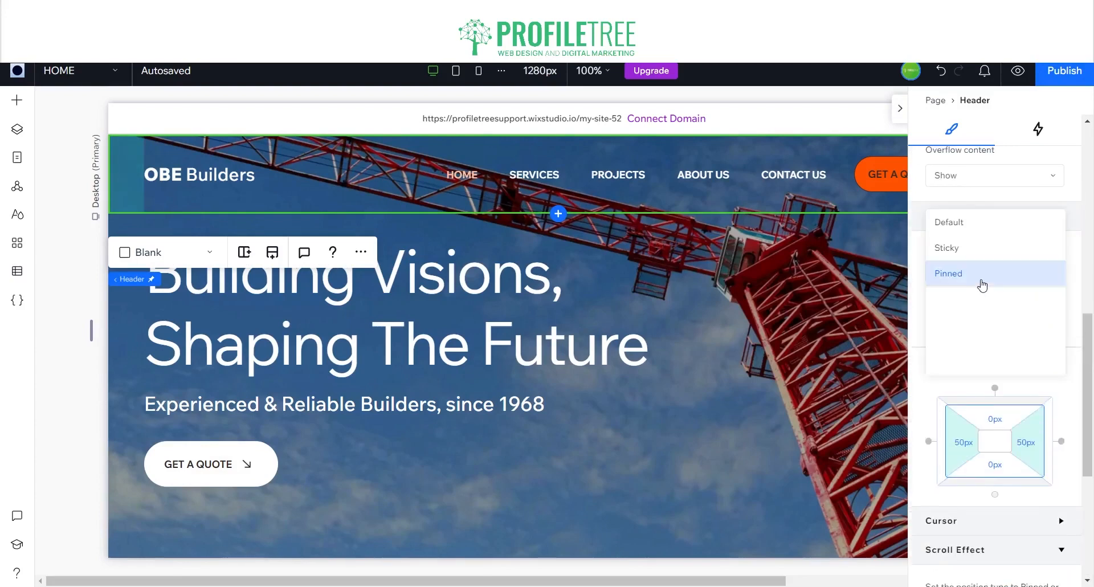
pyautogui.click(949, 222)
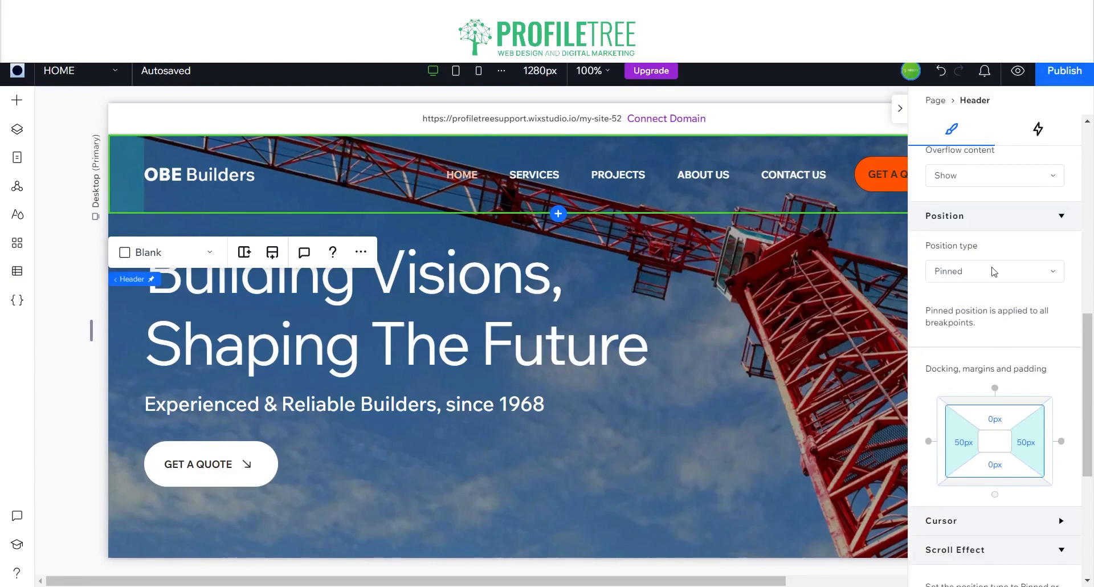
pyautogui.click(970, 276)
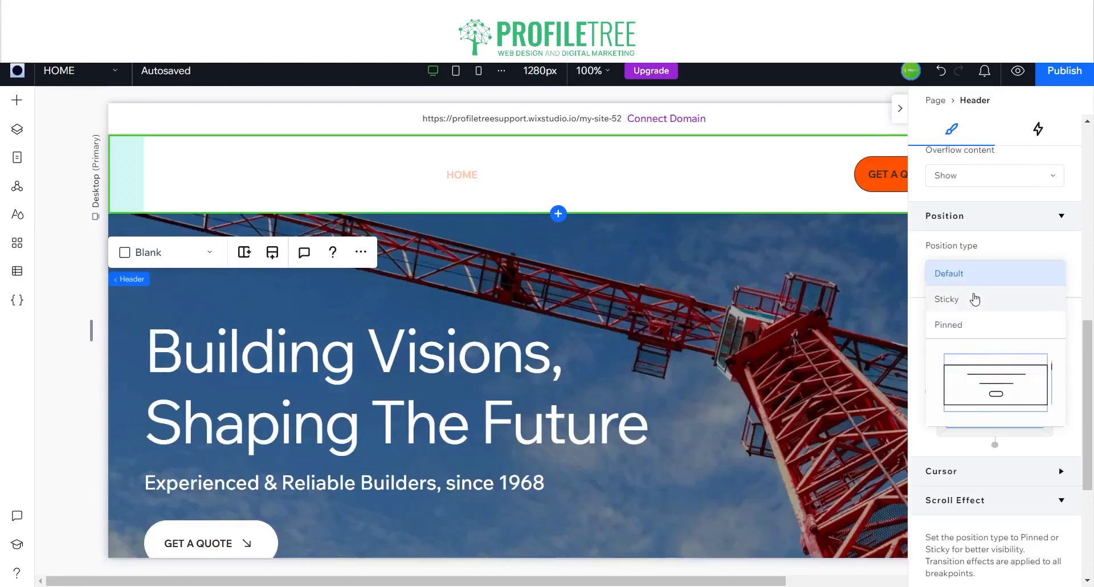
pyautogui.click(972, 299)
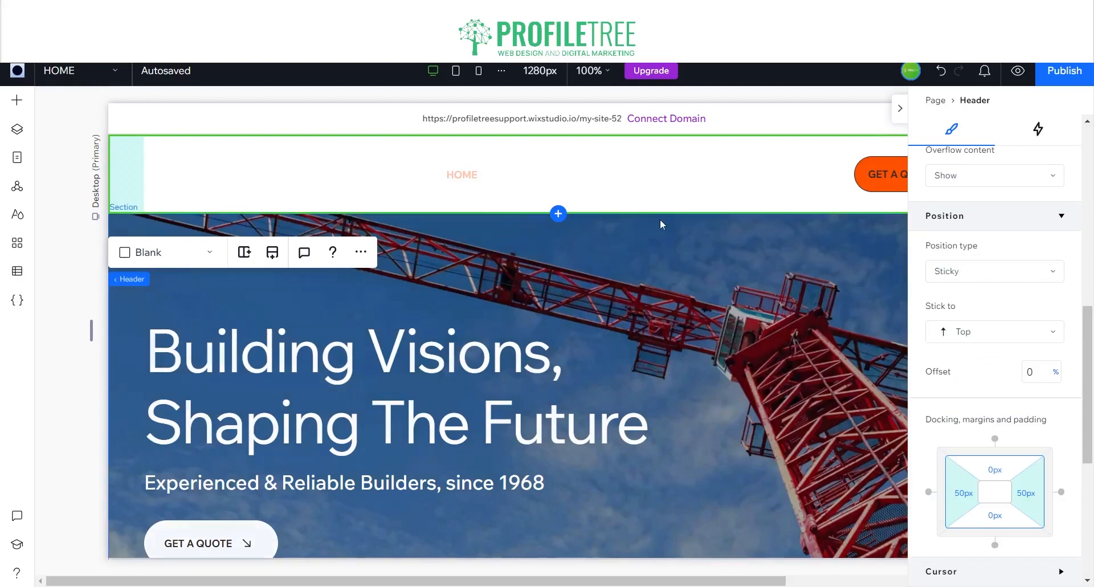
pyautogui.click(960, 270)
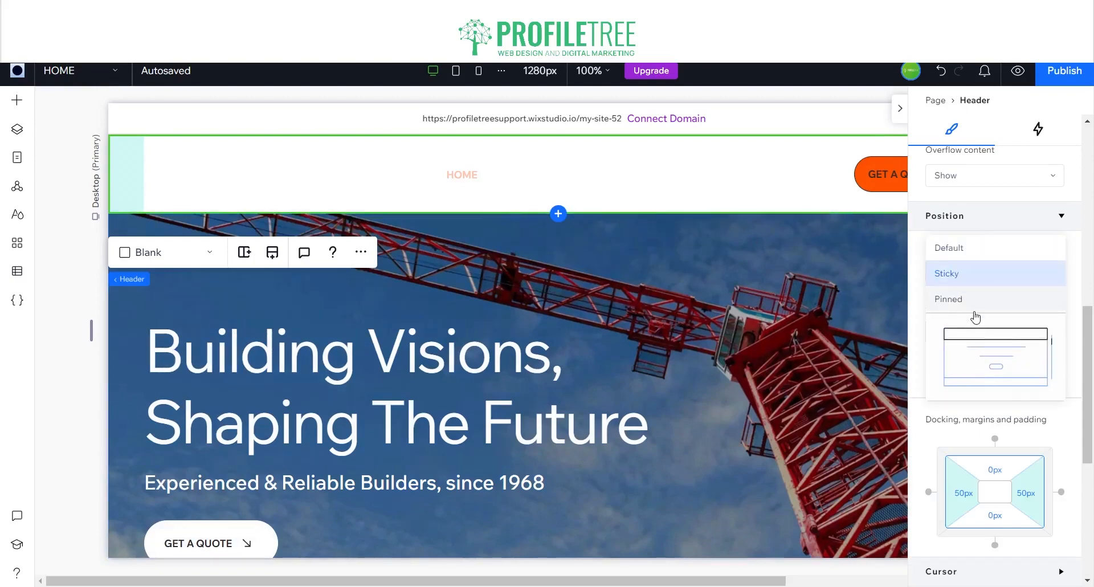
pyautogui.click(974, 311)
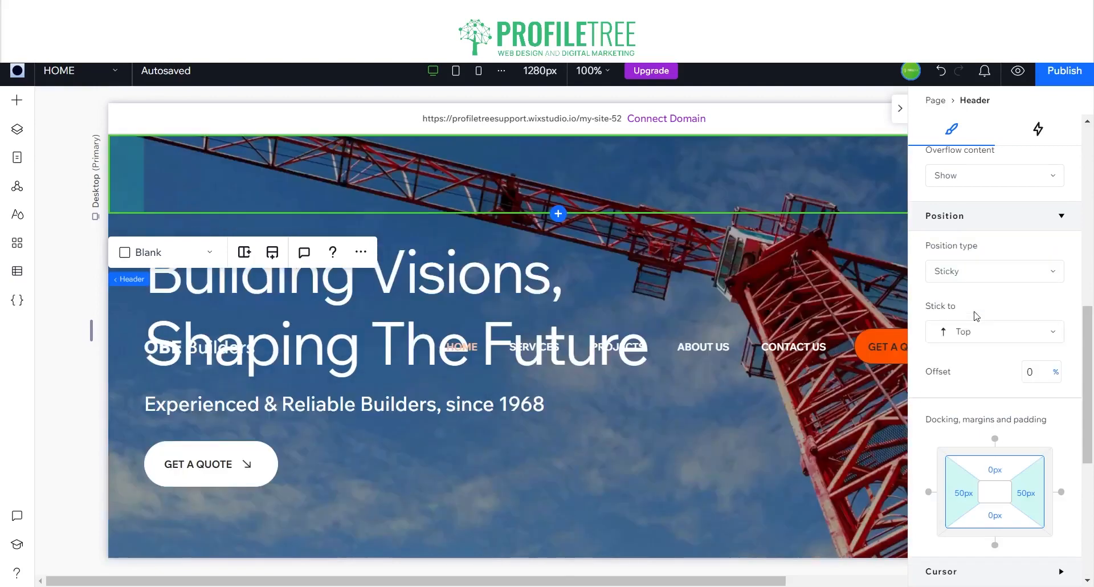
pyautogui.click(980, 272)
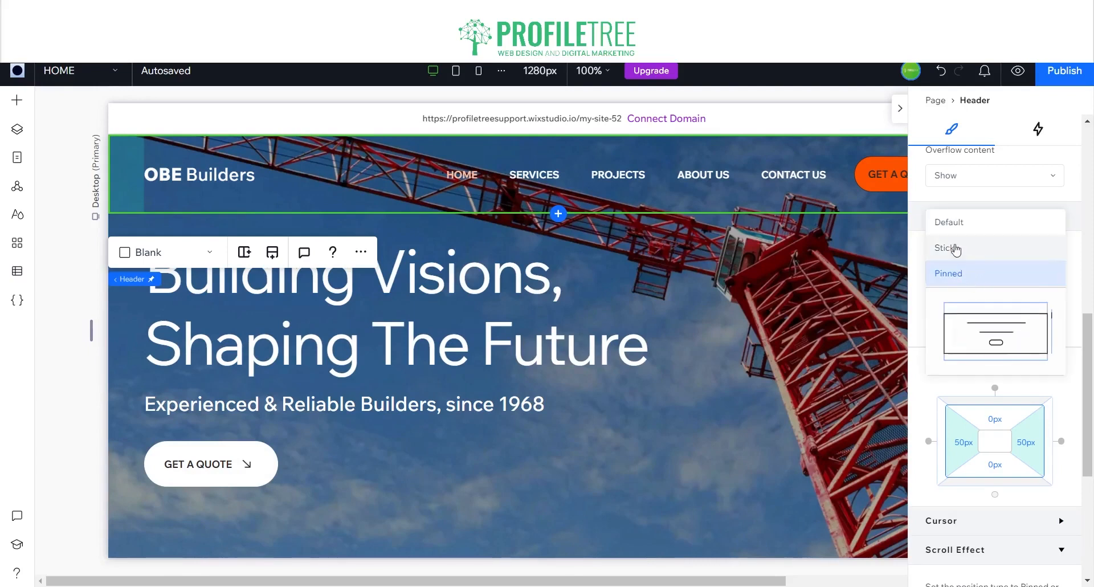
pyautogui.click(937, 377)
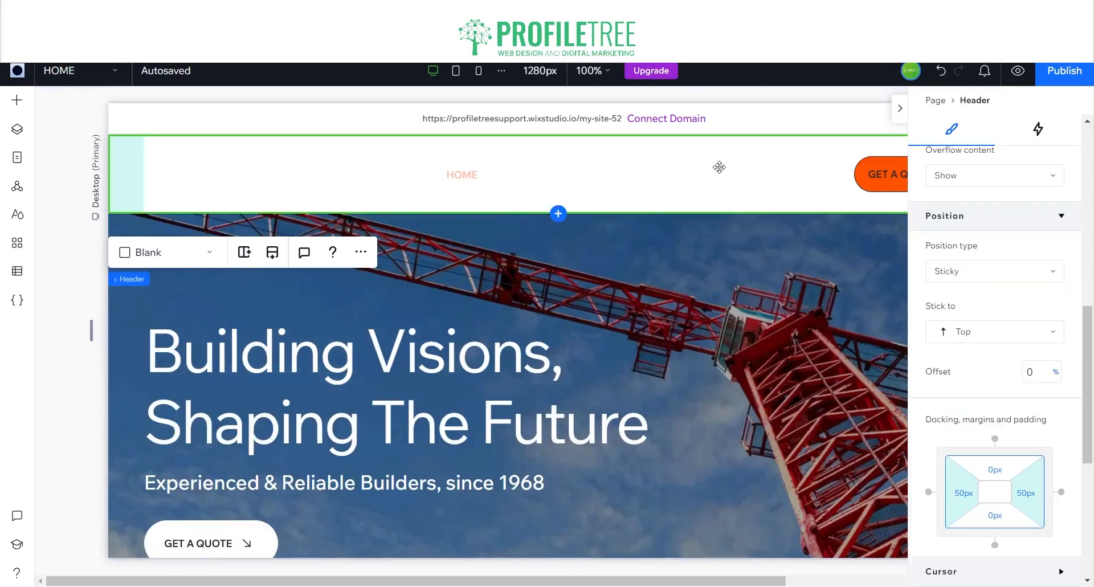
# Try several purple swatches for the header's background and settle on the light purple #A2A3E9.
pyautogui.scroll(8, 1034, 299)
pyautogui.scroll(1, 1028, 295)
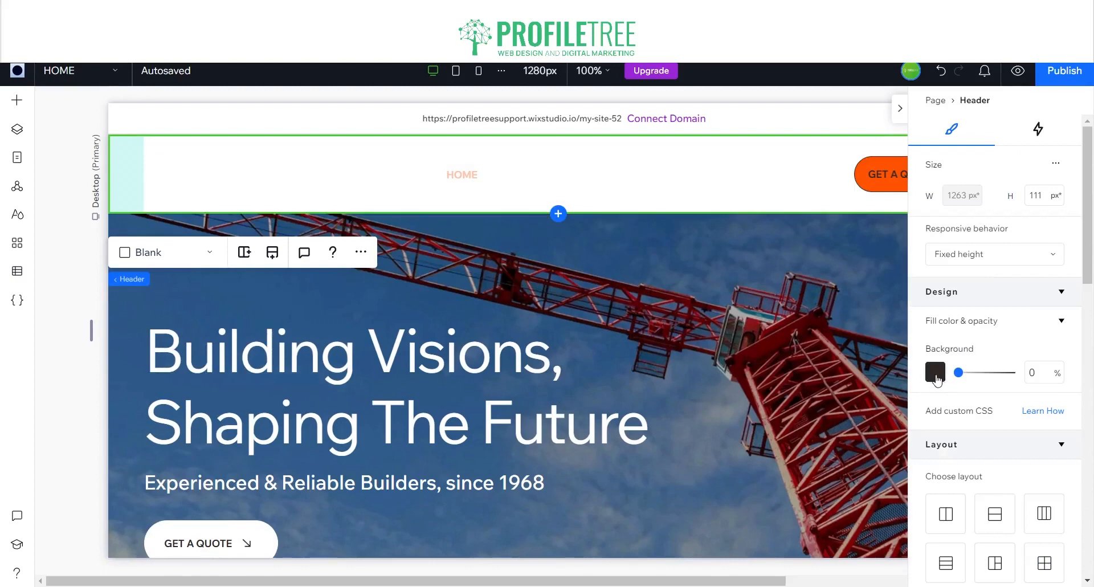
pyautogui.click(935, 376)
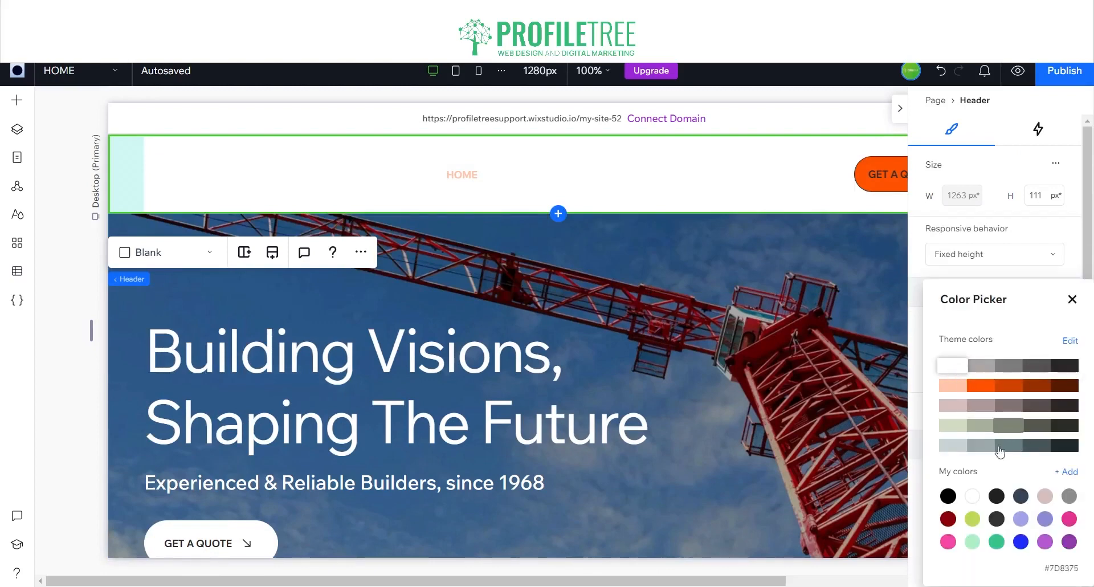
pyautogui.click(1021, 518)
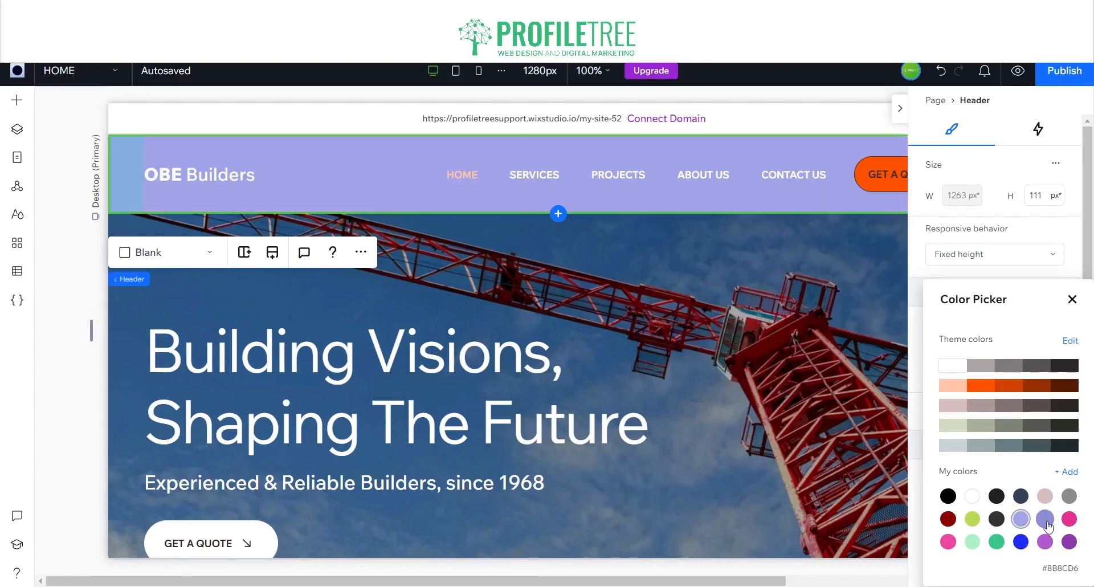
pyautogui.click(1047, 519)
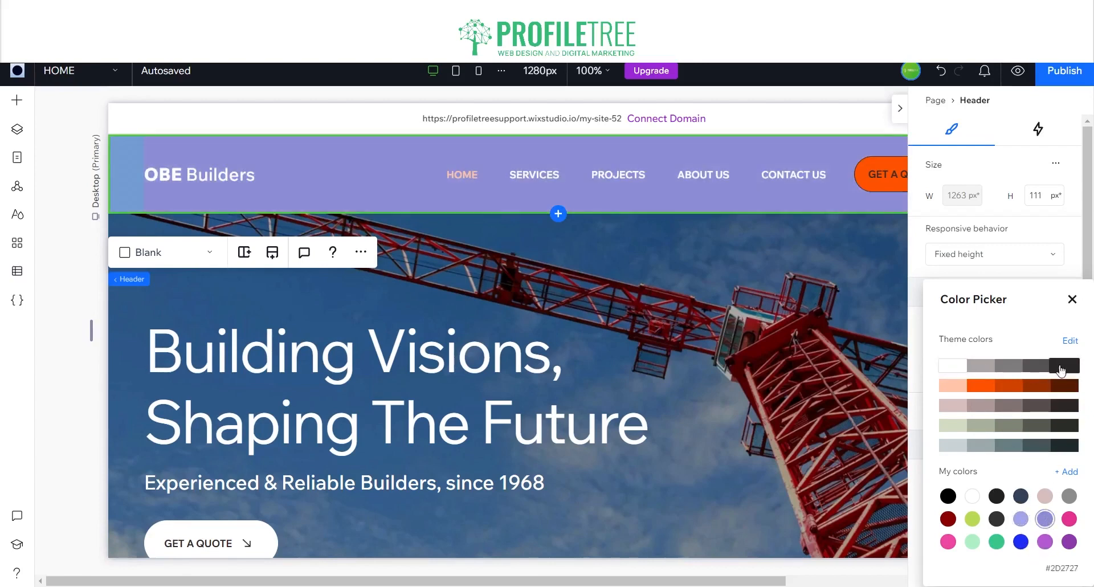
pyautogui.click(1050, 543)
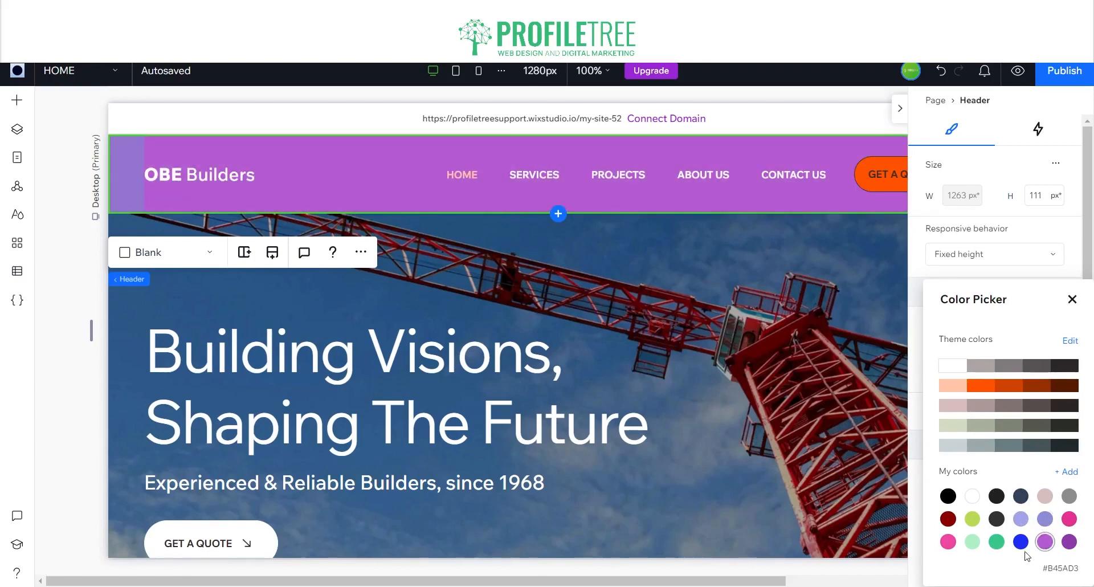
pyautogui.click(1071, 542)
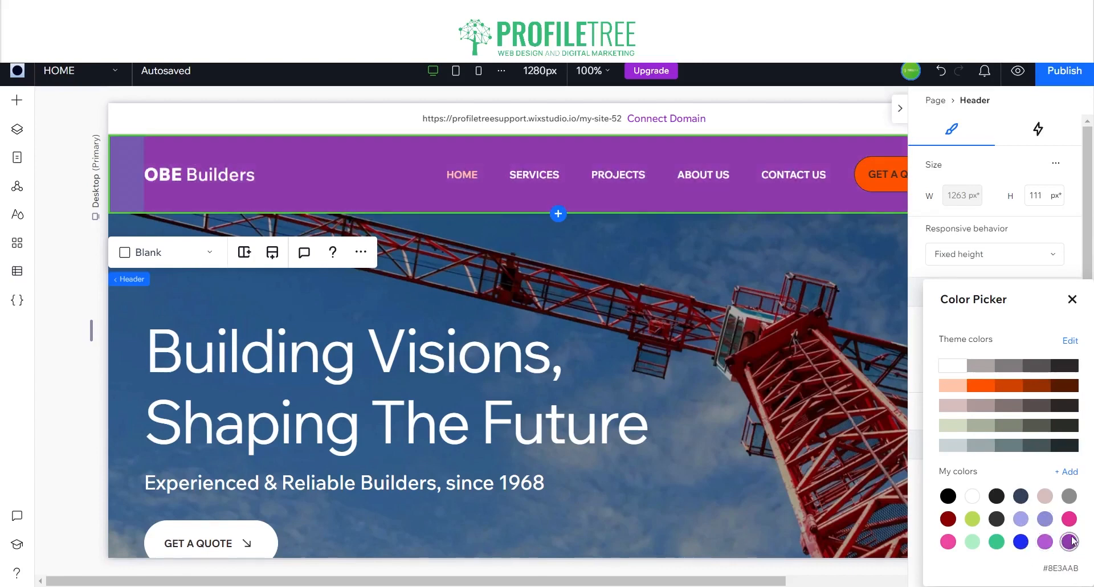
pyautogui.click(1023, 518)
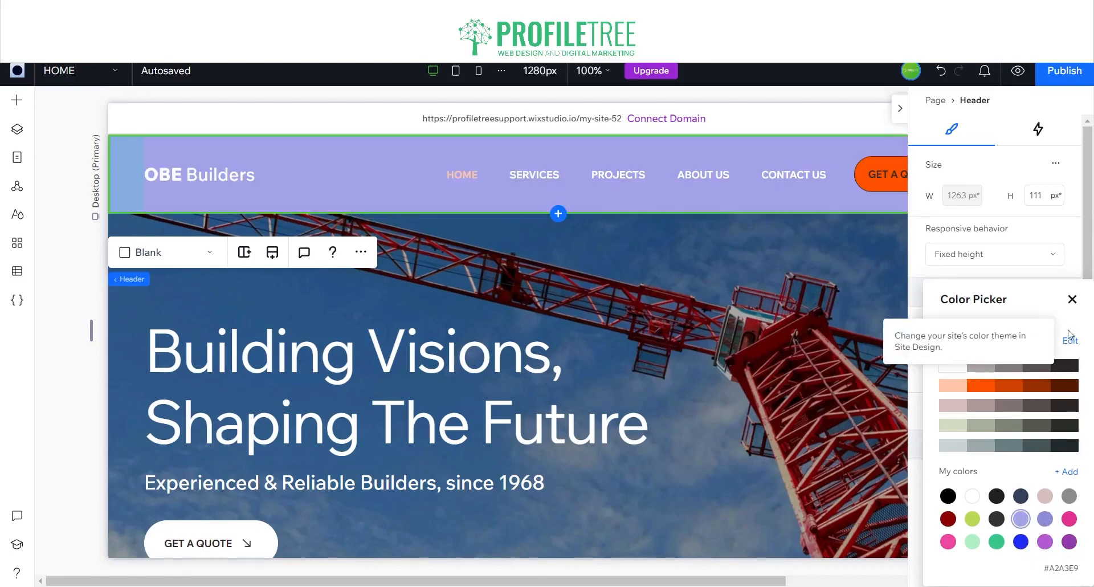
pyautogui.click(1074, 300)
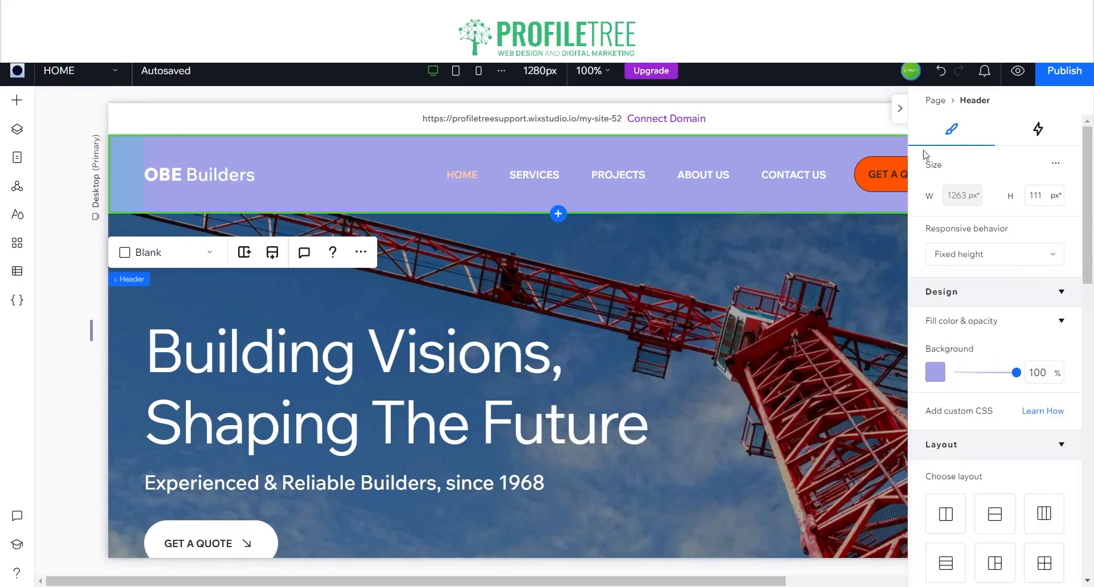
# Hide the header's settings and review the hero and "Our Products" sections on the homepage.
pyautogui.click(898, 110)
pyautogui.scroll(-4, 835, 385)
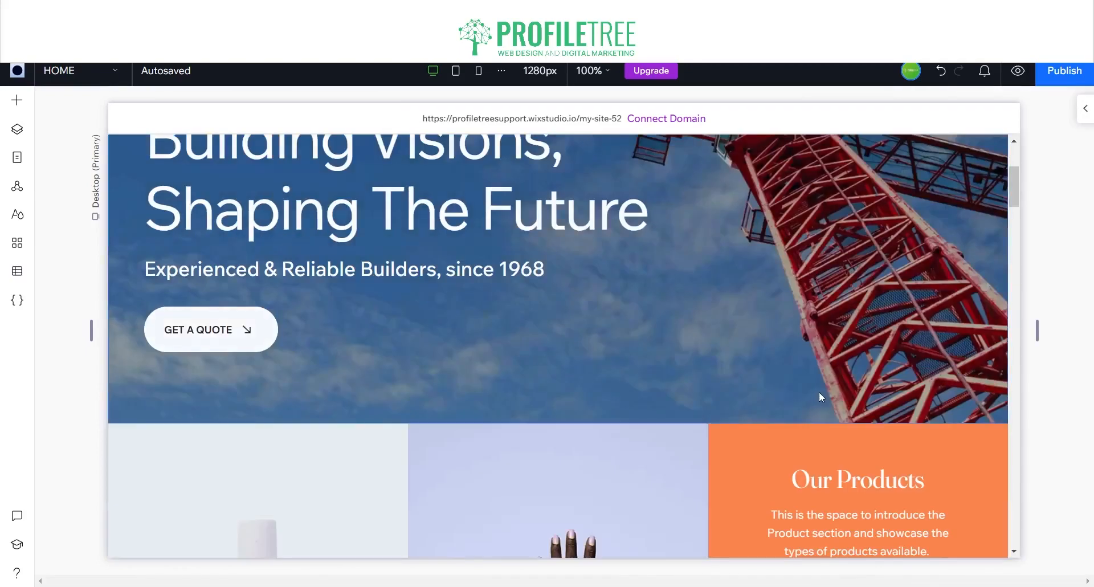
pyautogui.scroll(-10, 821, 398)
pyautogui.scroll(5, 821, 393)
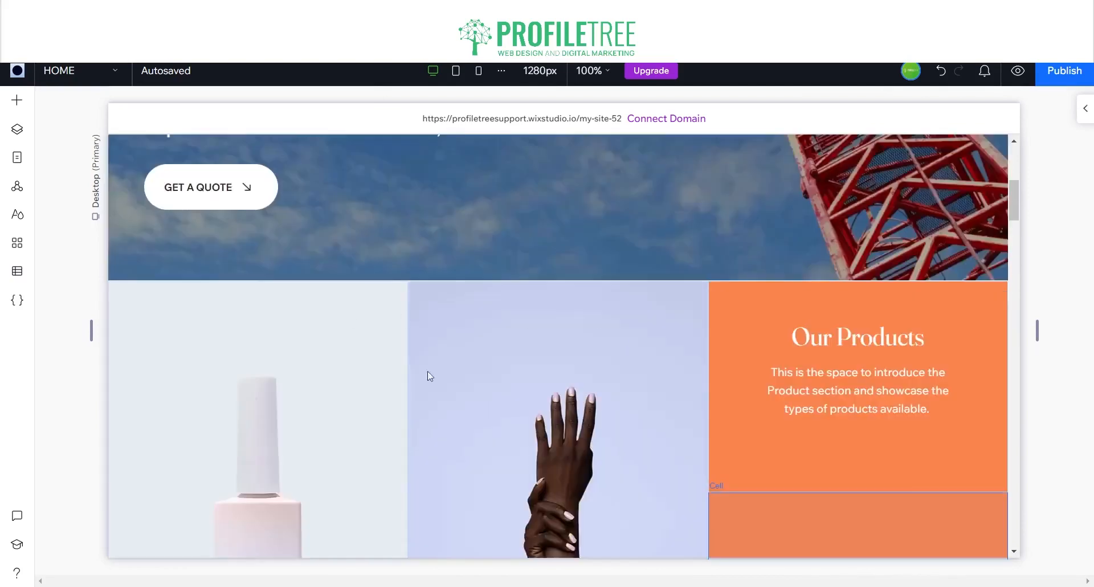
pyautogui.scroll(-5, 429, 376)
pyautogui.scroll(1, 573, 378)
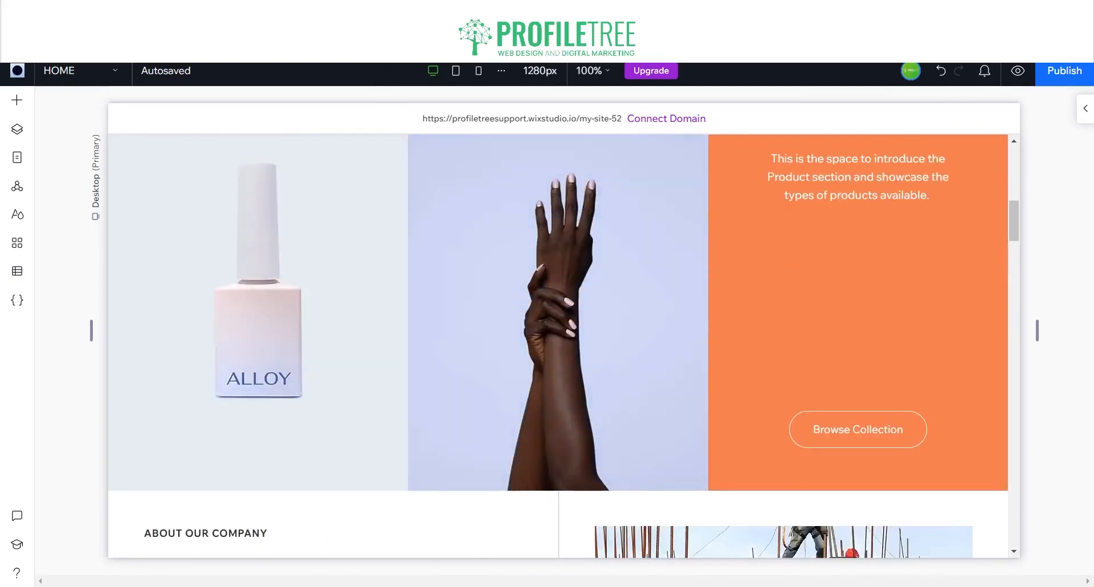
# Browse the Team, Projects, Testimonials and Banner designed sections, then close the section library without adding one.
pyautogui.click(17, 100)
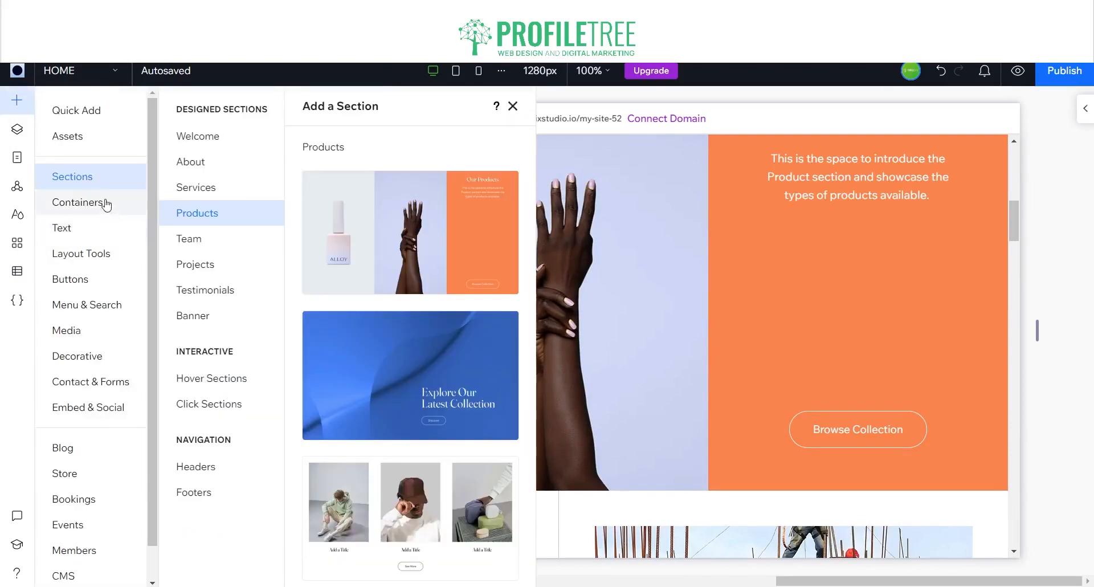
pyautogui.click(212, 245)
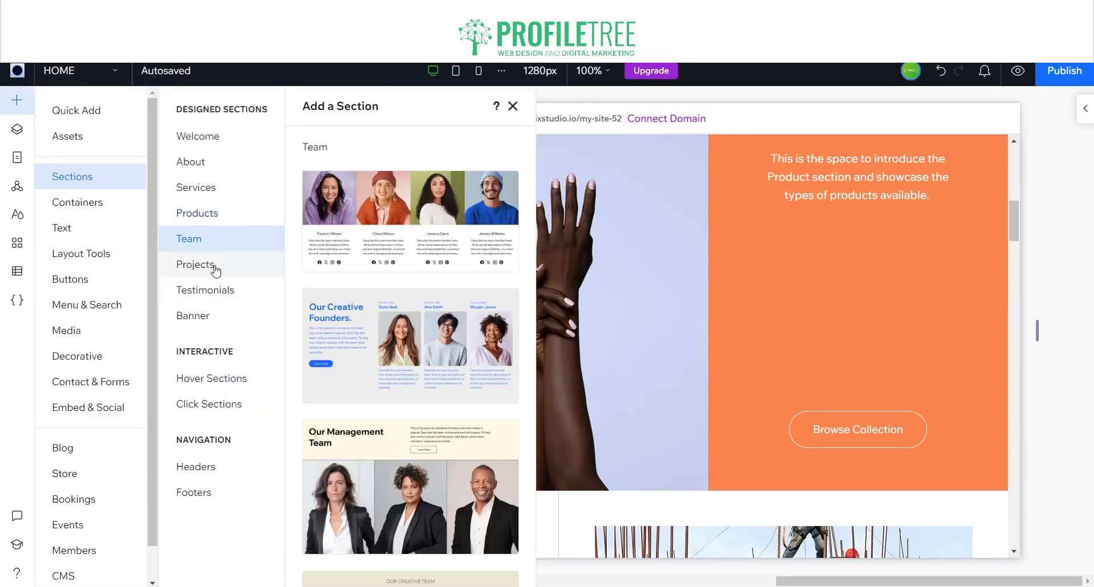
pyautogui.click(215, 265)
pyautogui.click(220, 291)
pyautogui.click(217, 322)
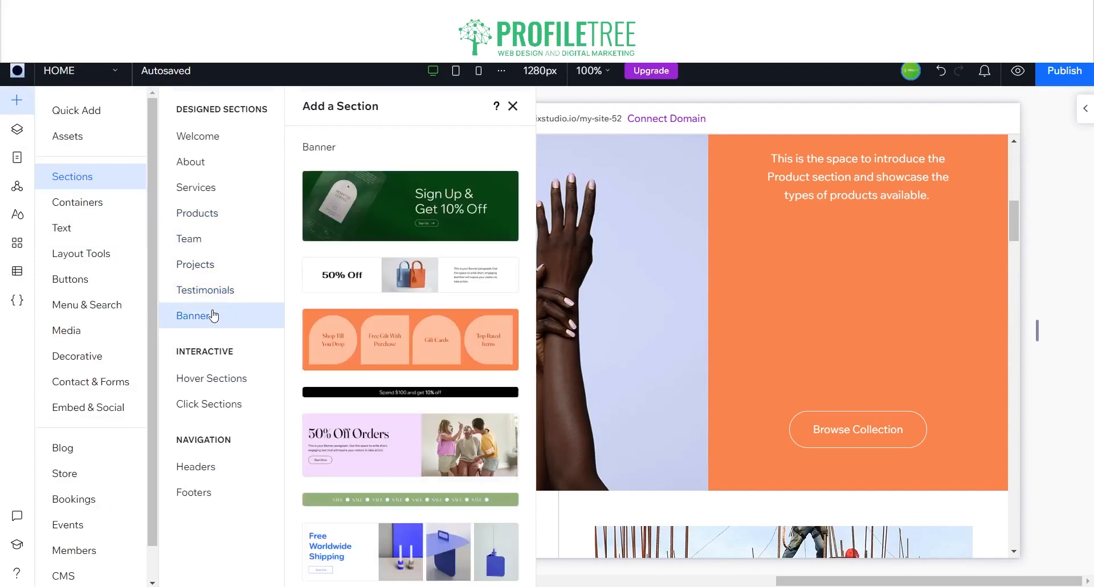
pyautogui.click(678, 291)
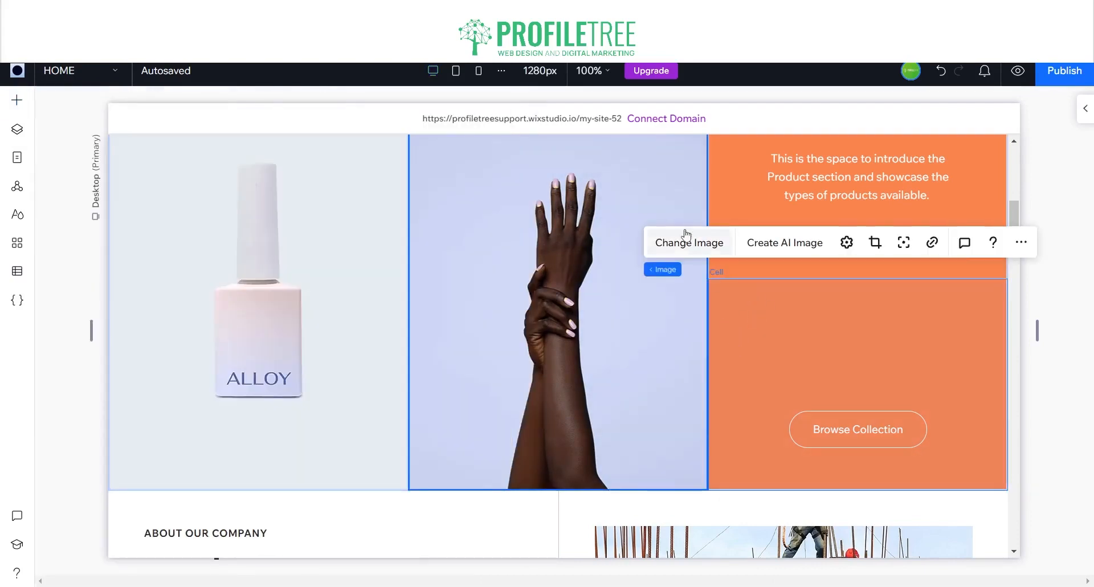
# Select the "Our Products" heading and compare its lettering with the hero section's text.
pyautogui.scroll(4, 330, 391)
pyautogui.scroll(-3, 593, 359)
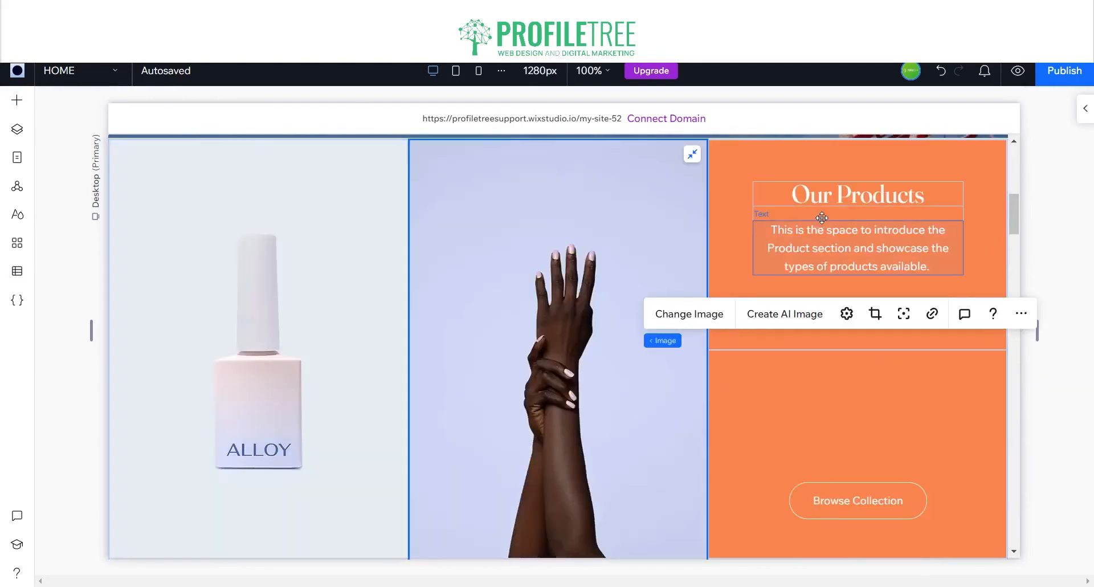
pyautogui.click(835, 191)
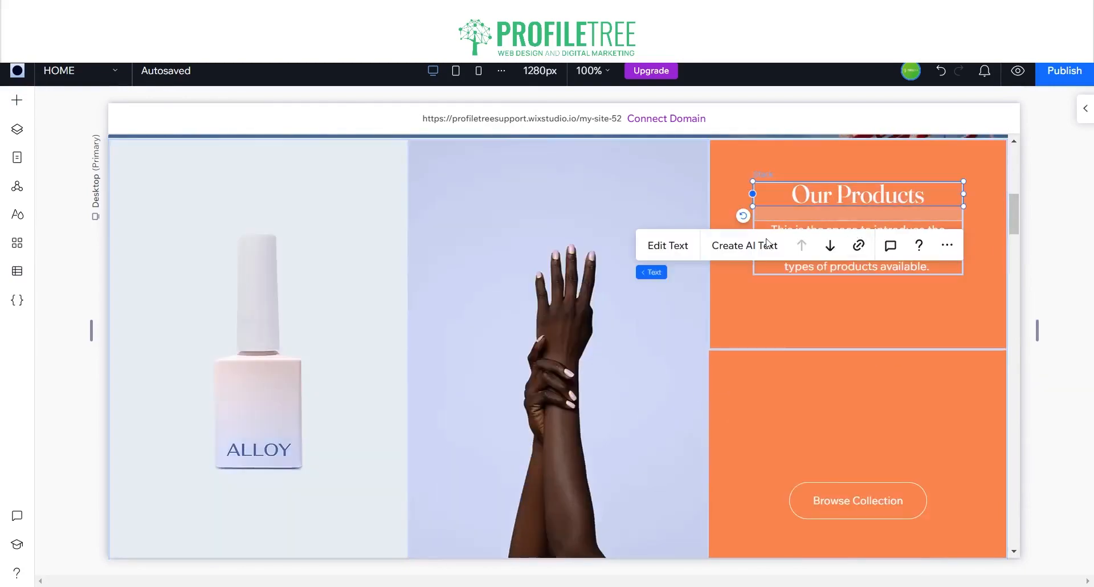
pyautogui.scroll(8, 563, 237)
pyautogui.scroll(-6, 648, 302)
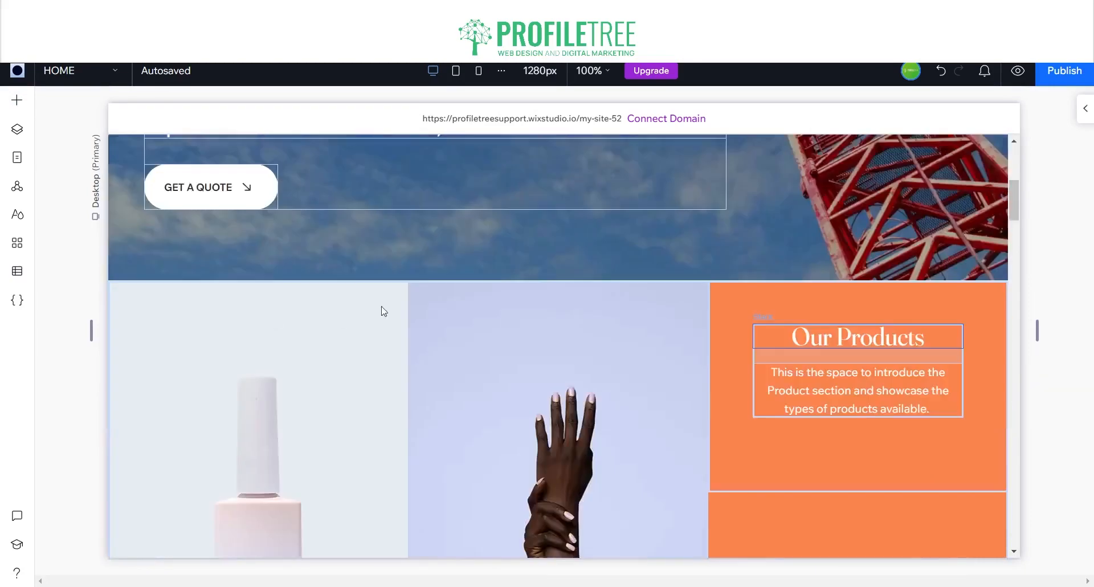
pyautogui.scroll(3, 191, 286)
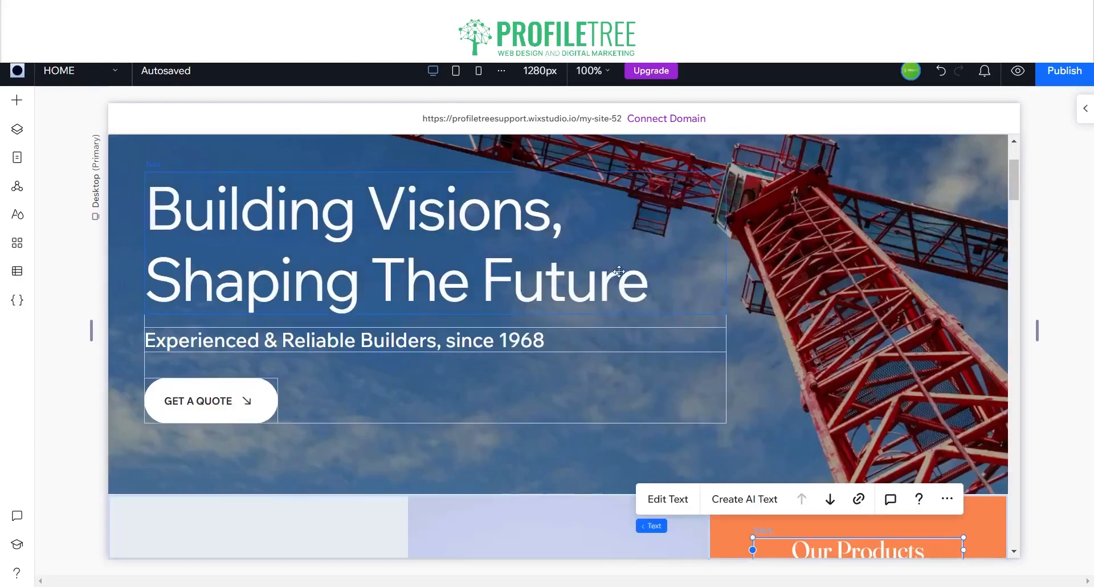
# Examine the fonts and sizes of the site's heading and paragraph typography styles.
pyautogui.click(21, 221)
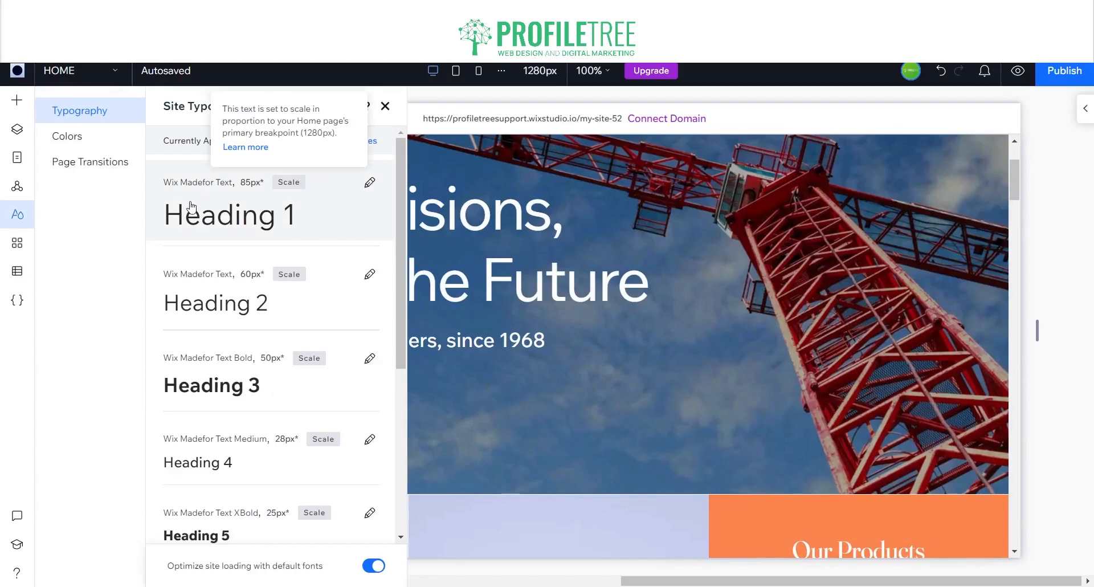
pyautogui.scroll(-4, 286, 325)
pyautogui.scroll(2, 285, 372)
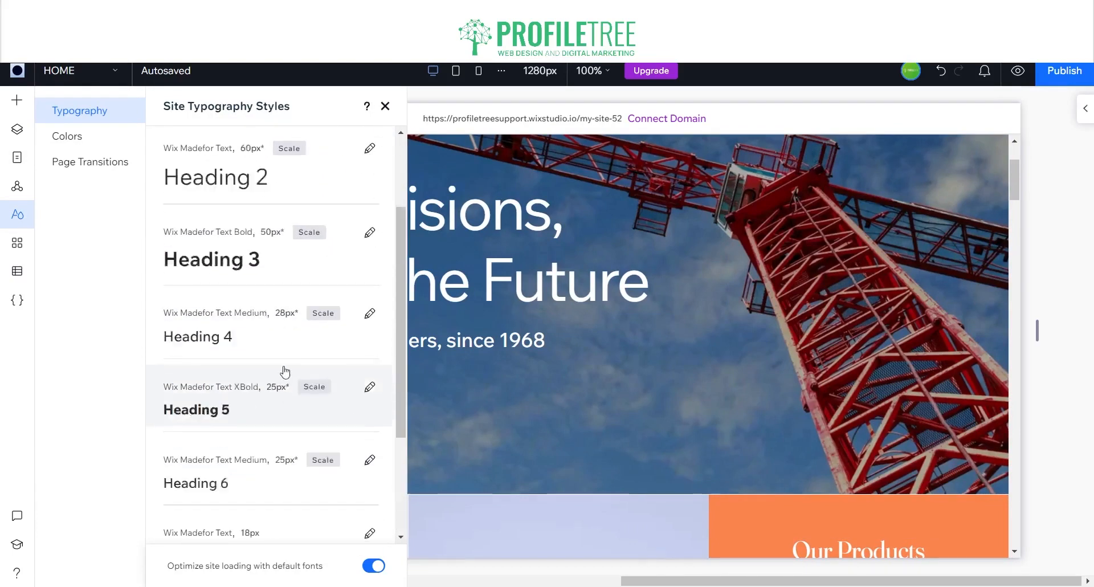
pyautogui.scroll(3, 285, 372)
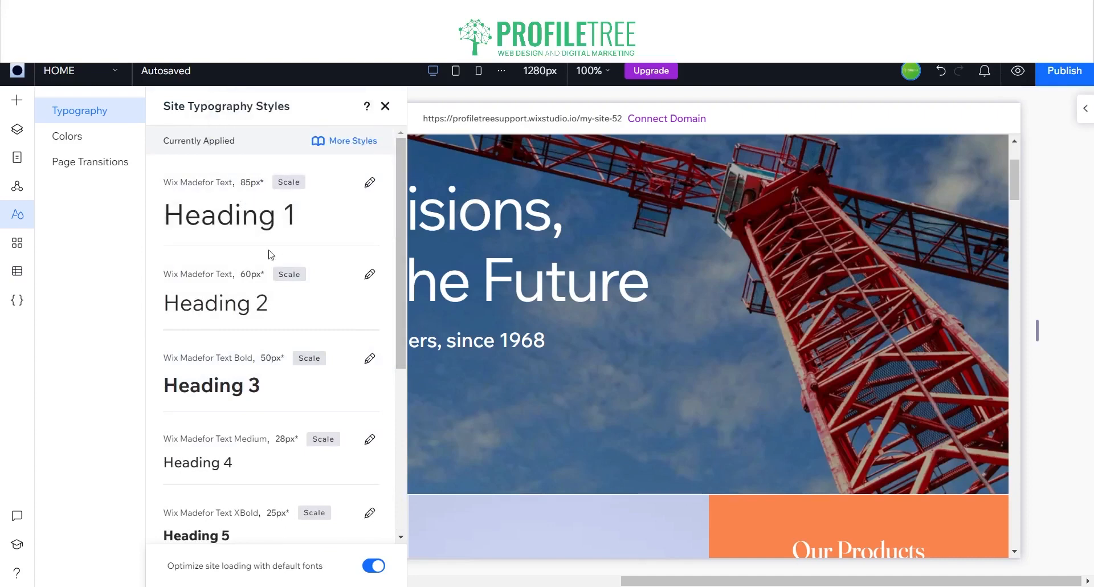
pyautogui.scroll(-1, 367, 363)
pyautogui.scroll(-5, 306, 408)
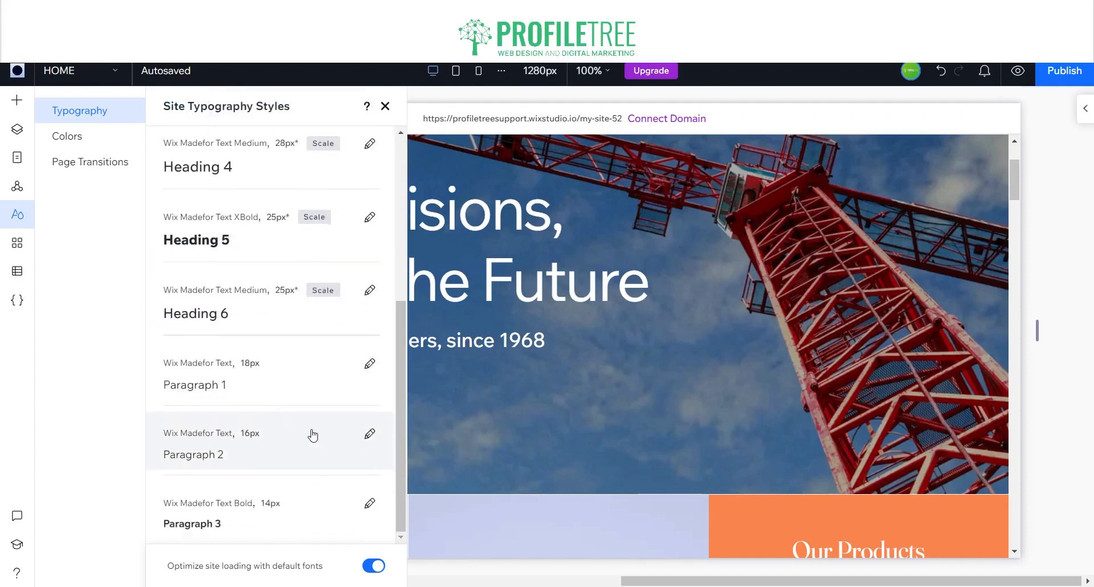
pyautogui.scroll(5, 273, 349)
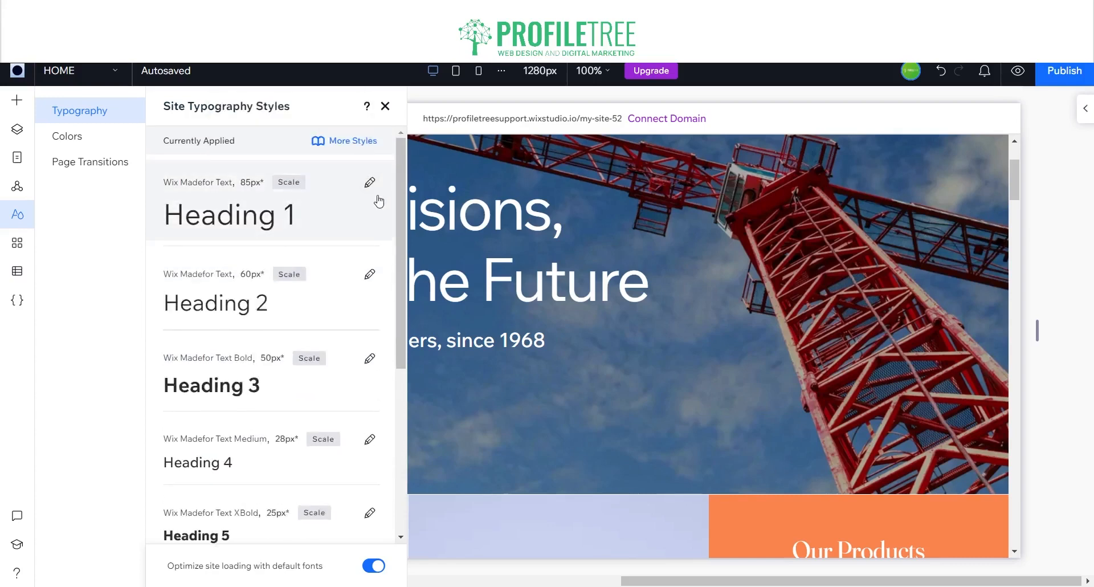
# Check the Heading 1 through Heading 5 typography styles in turn and apply each one without edits.
pyautogui.click(375, 229)
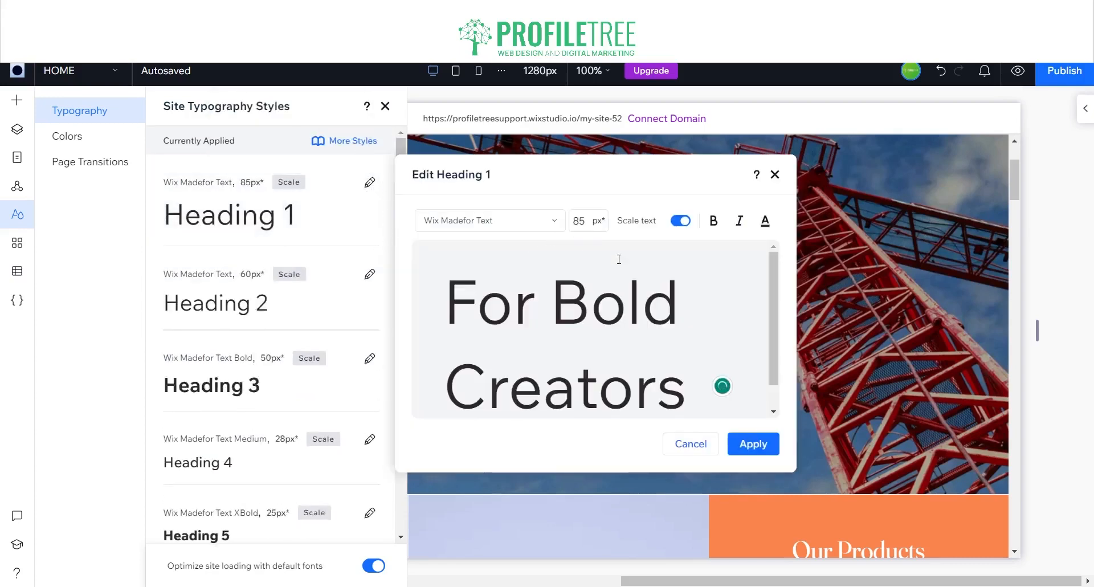
pyautogui.click(751, 448)
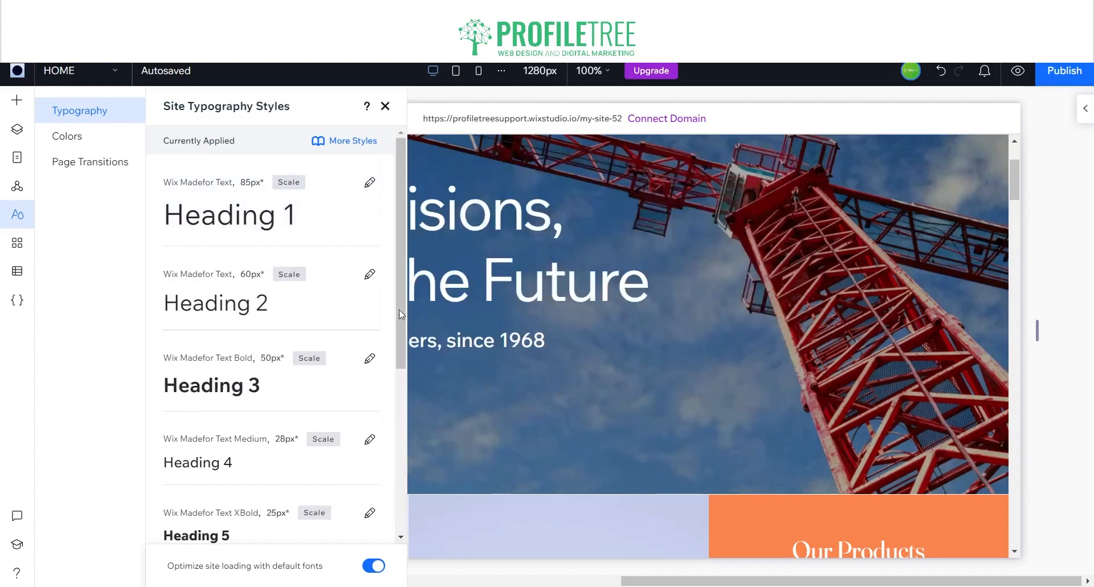
pyautogui.click(370, 276)
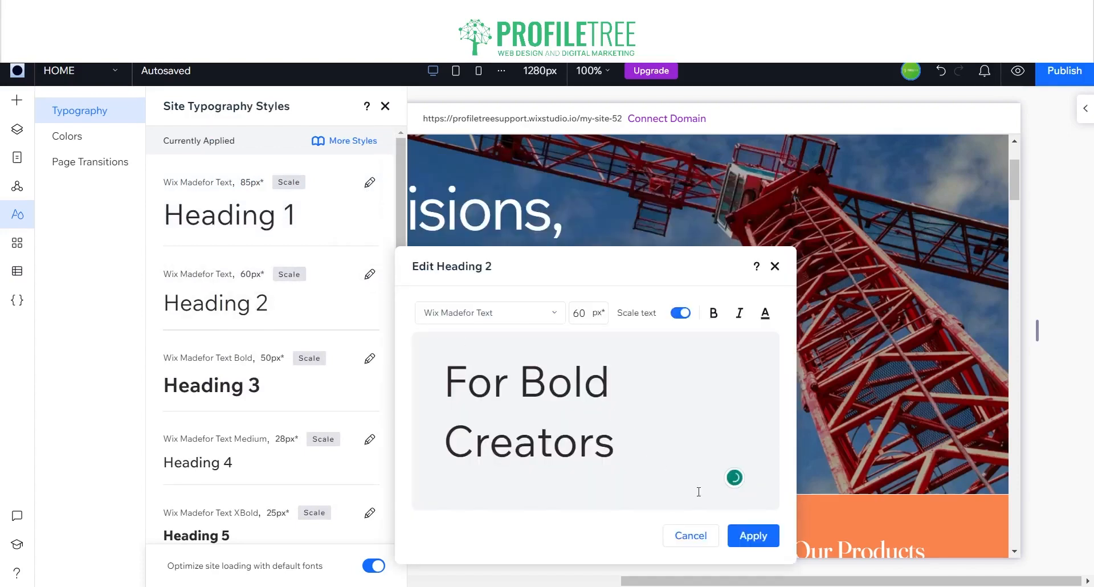
pyautogui.click(751, 535)
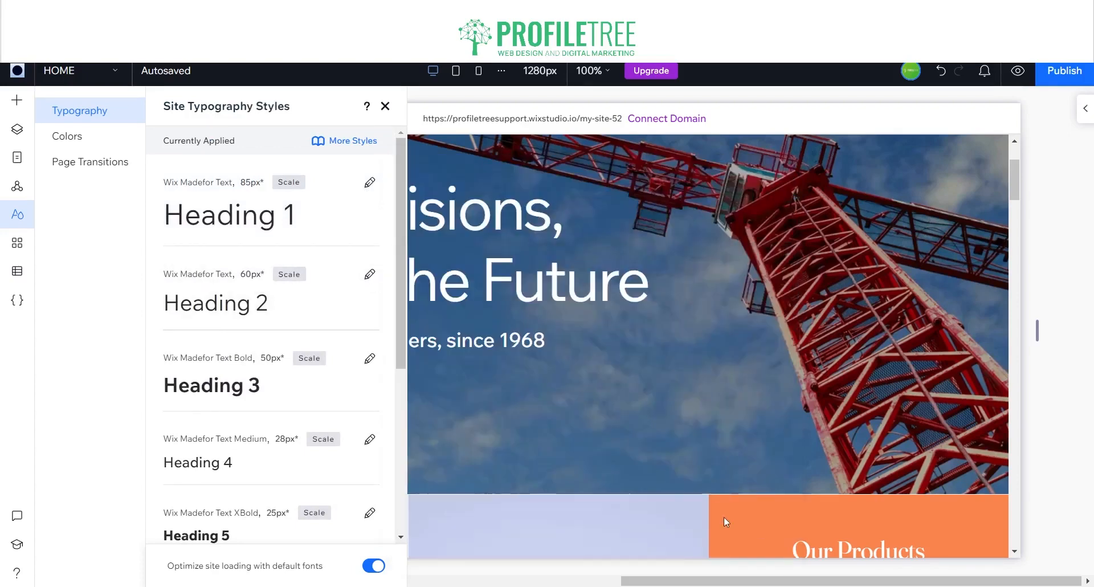
pyautogui.click(379, 364)
pyautogui.click(763, 551)
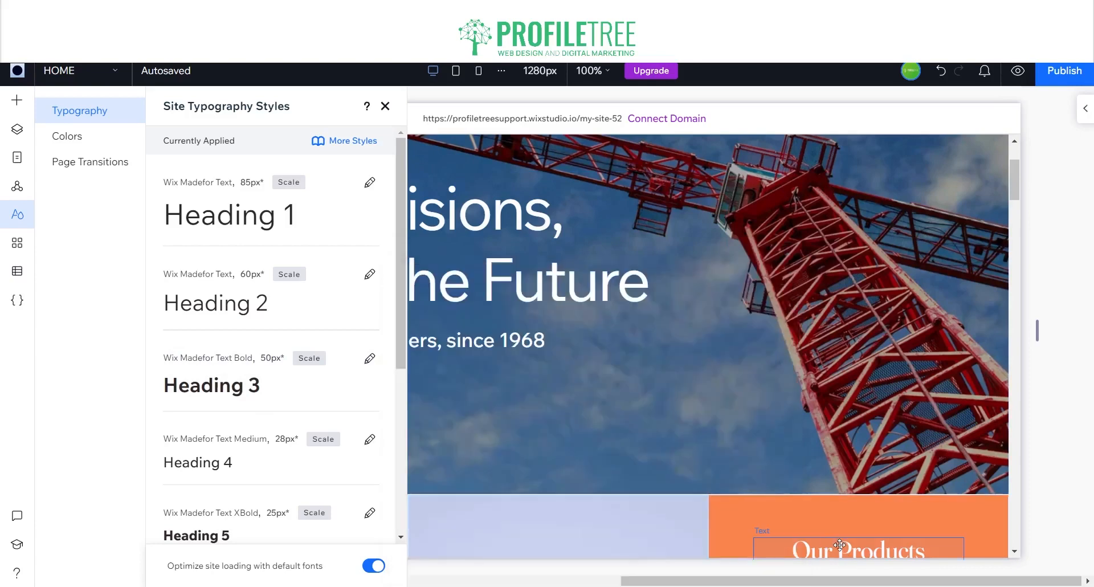
pyautogui.click(376, 444)
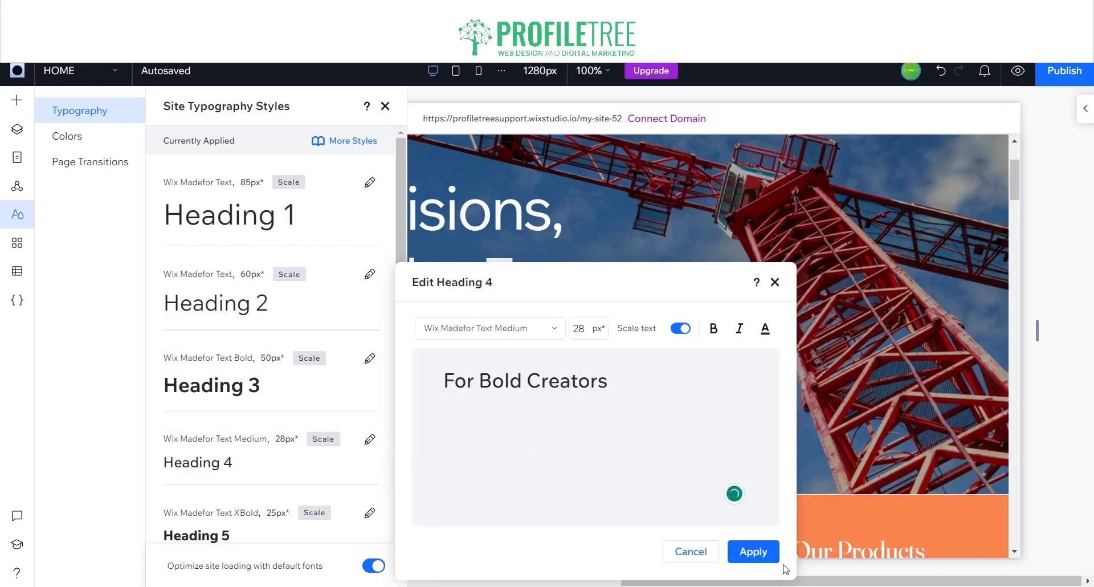
pyautogui.click(753, 552)
pyautogui.click(370, 513)
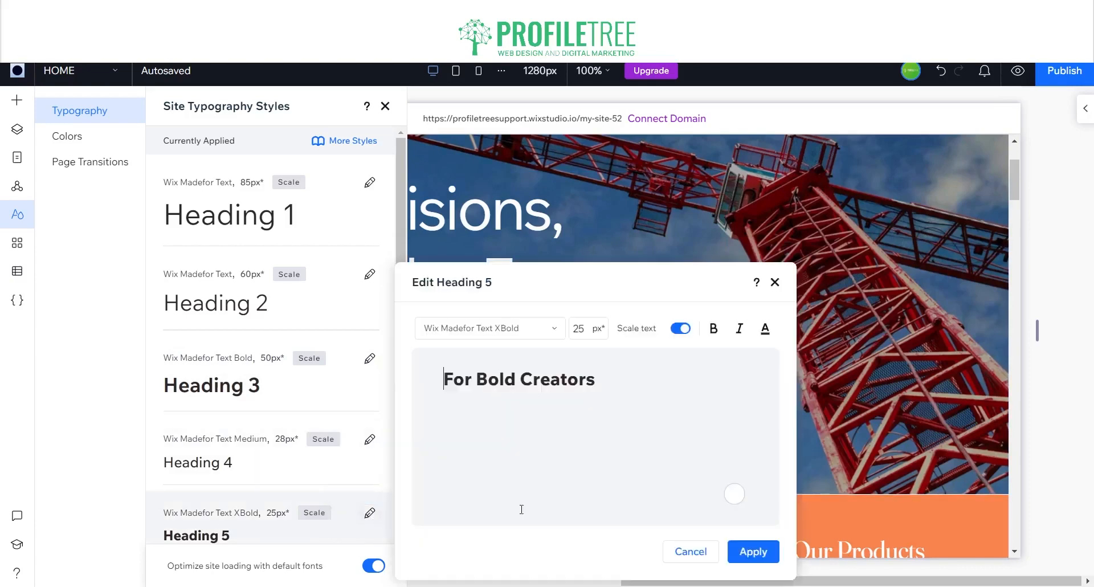
pyautogui.click(753, 552)
# Check the Heading 6 and Paragraph 1 typography styles and apply both without edits.
pyautogui.scroll(-3, 336, 447)
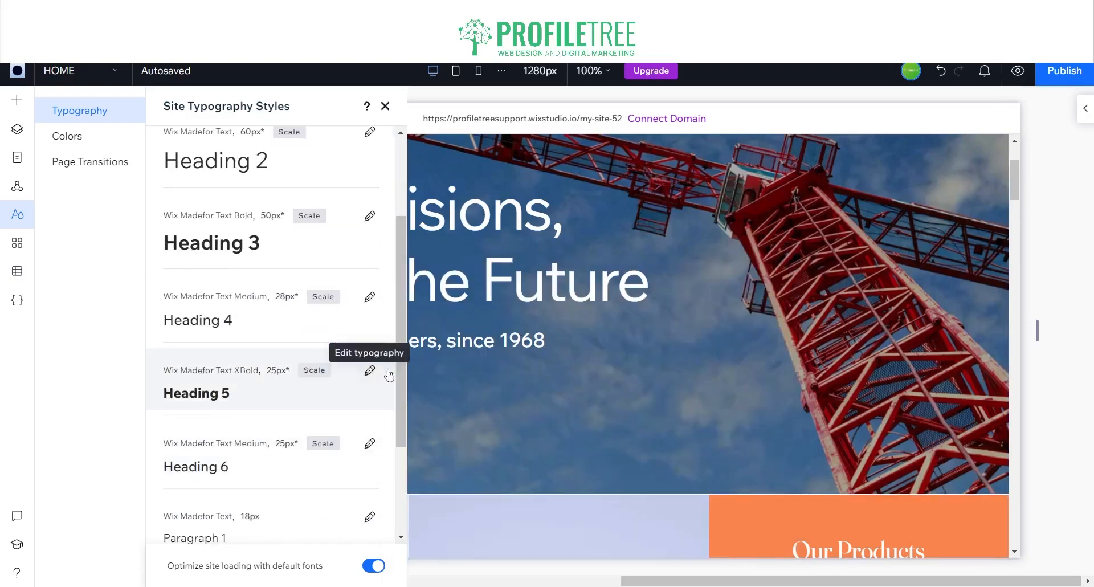
pyautogui.click(389, 374)
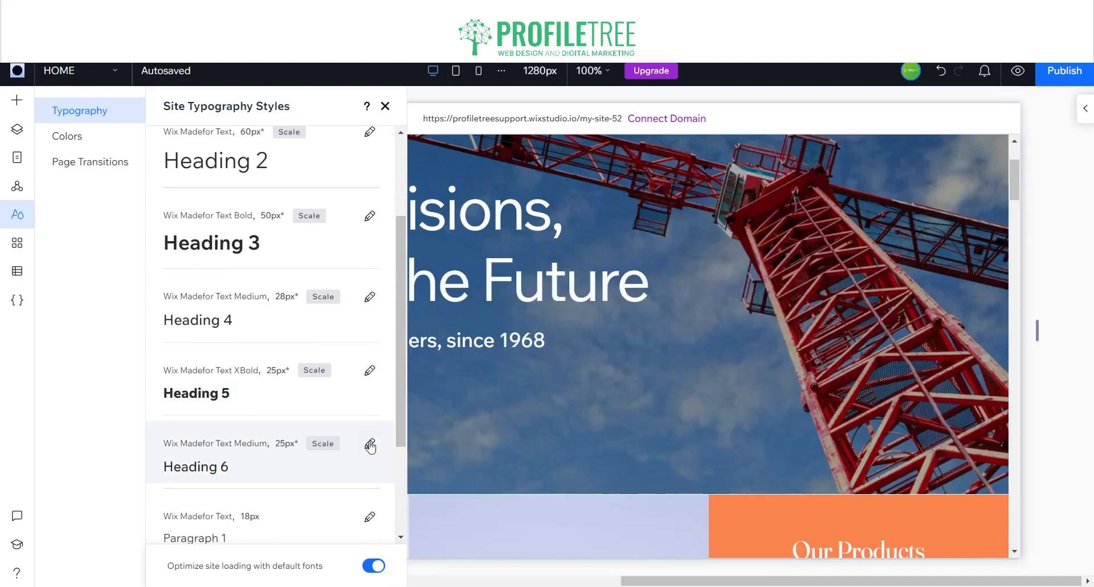
pyautogui.click(740, 550)
pyautogui.scroll(-1, 259, 460)
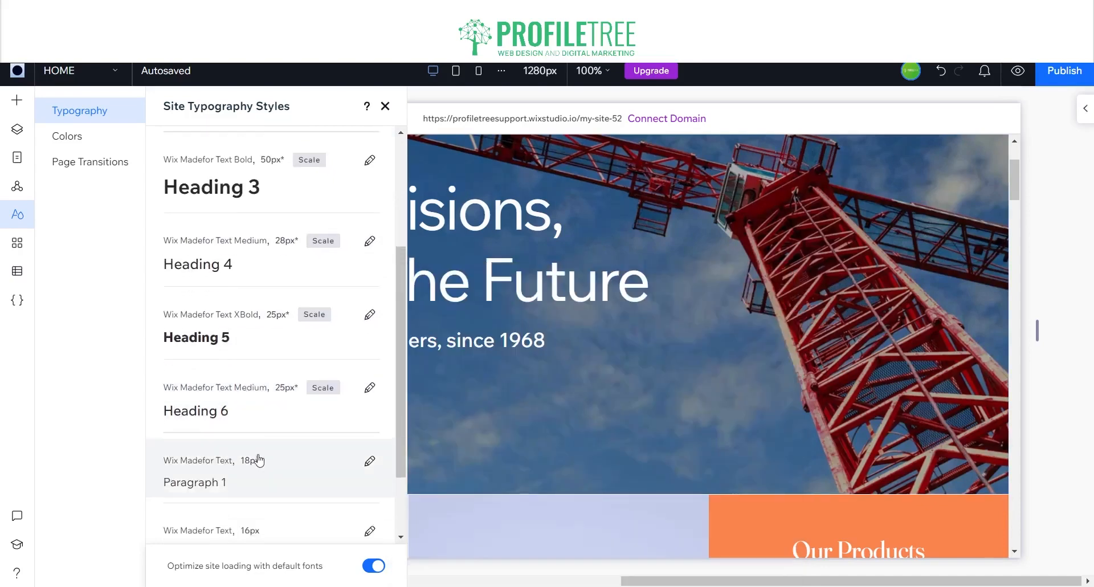
pyautogui.click(371, 447)
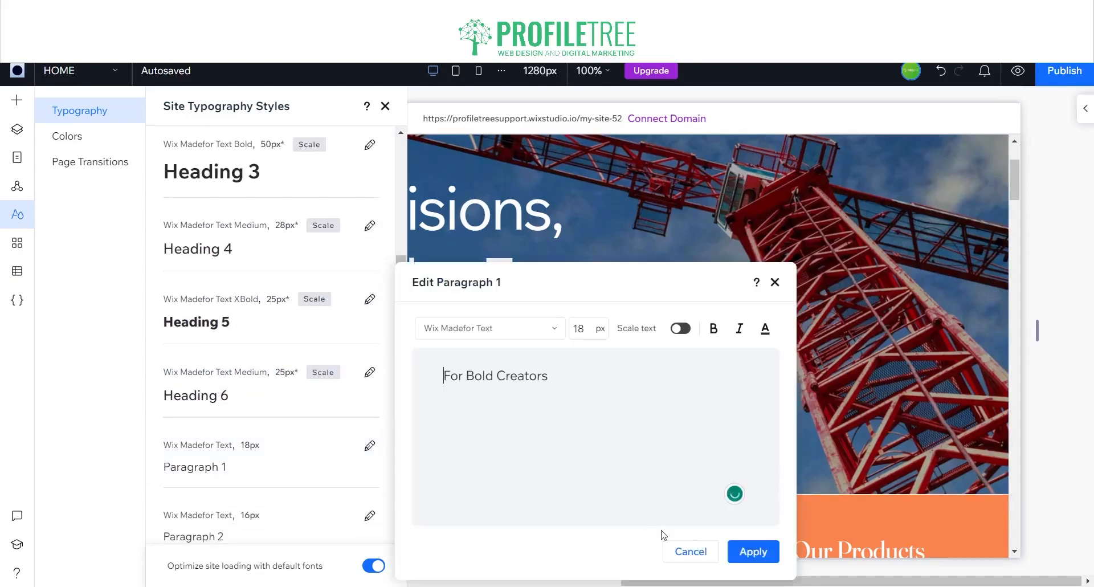
pyautogui.click(739, 551)
# Set the "Our Products" heading's font to Wix Madefor Display.
pyautogui.scroll(-3, 906, 508)
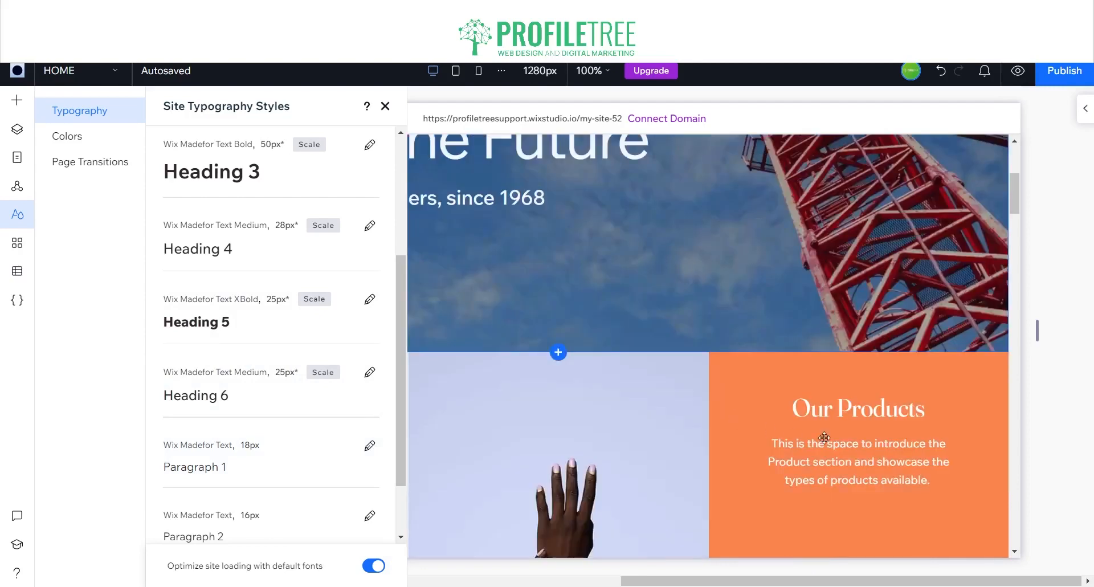
pyautogui.click(860, 408)
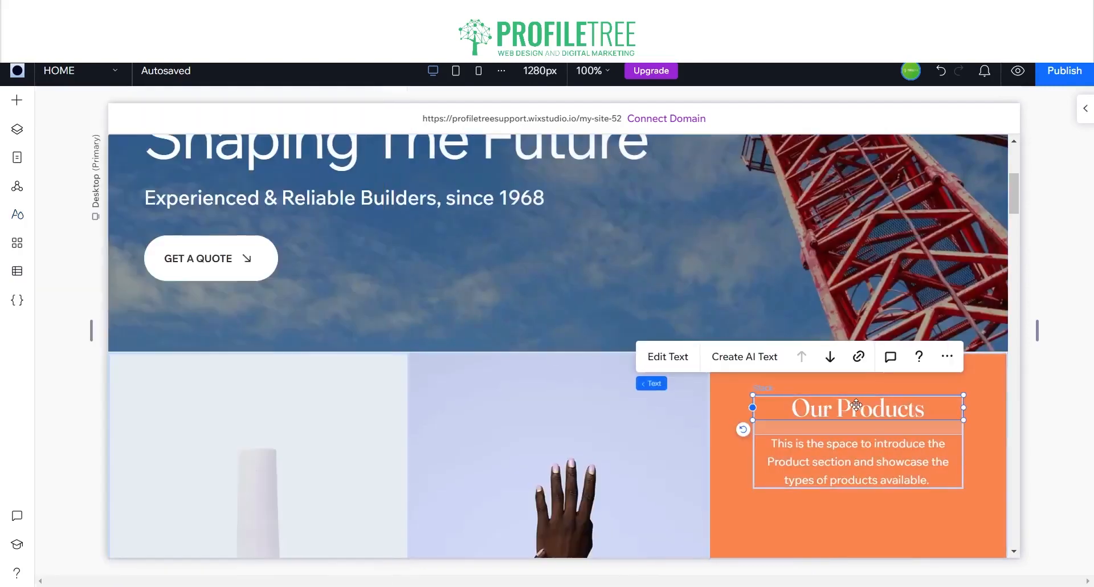
pyautogui.click(1081, 109)
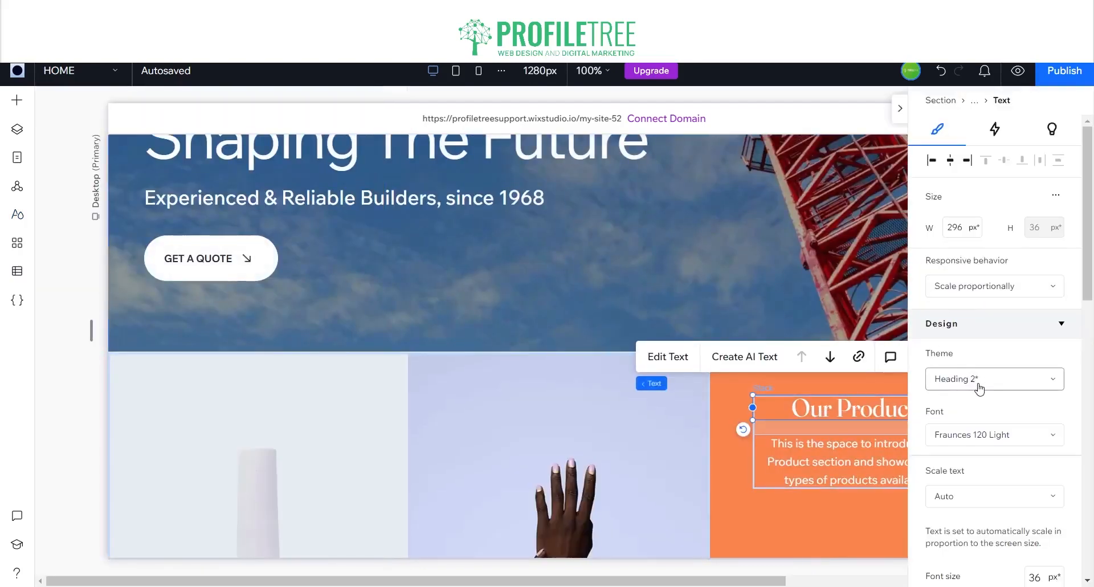
pyautogui.click(983, 433)
pyautogui.scroll(-2, 935, 490)
pyautogui.scroll(5, 935, 492)
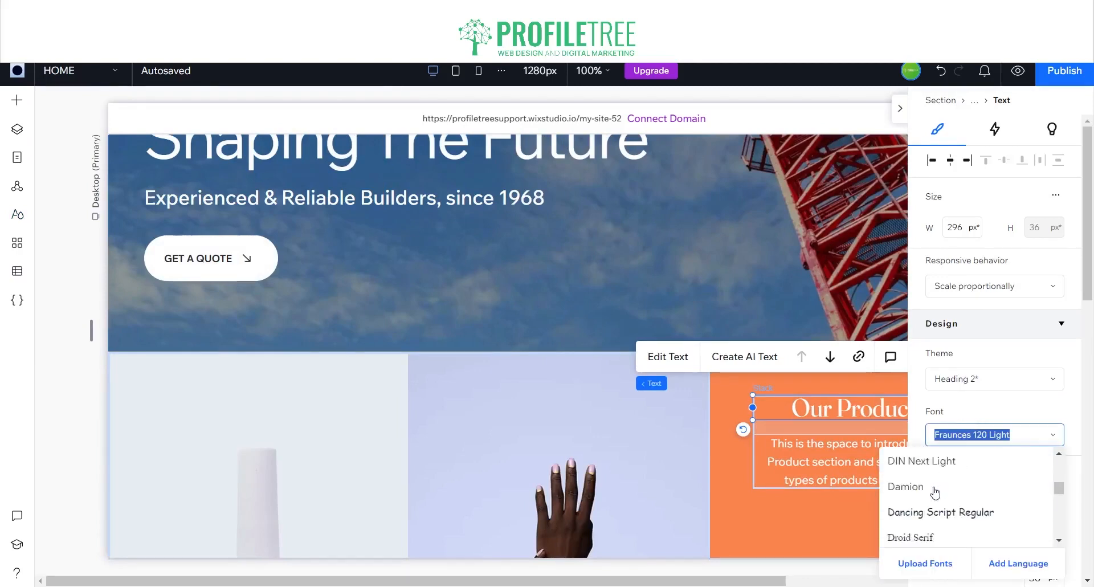
pyautogui.scroll(10, 935, 490)
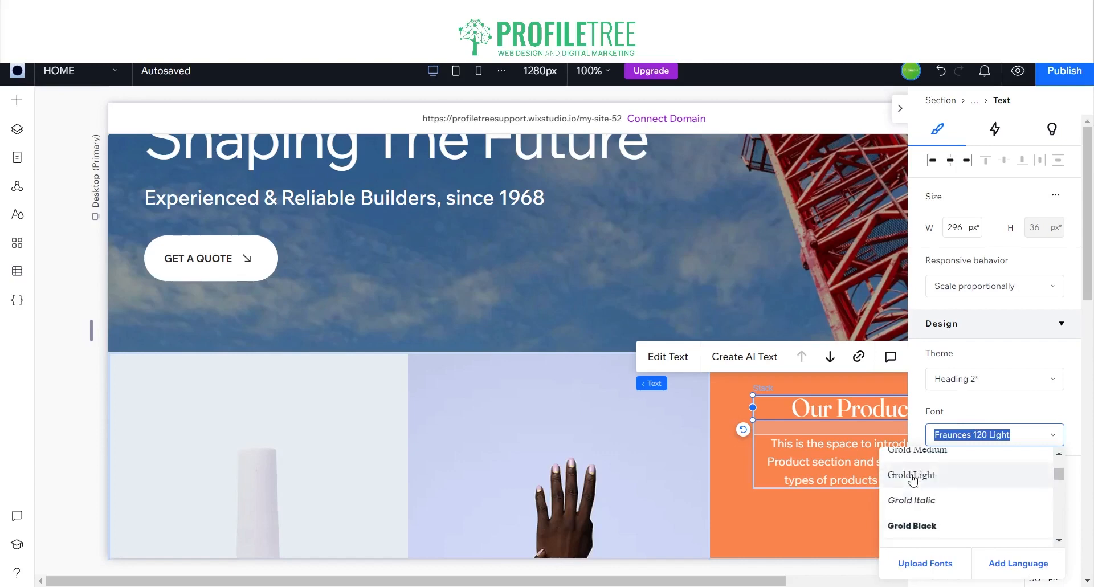
pyautogui.write('t')
pyautogui.press('BackSpace')
pyautogui.press('BackSpace')
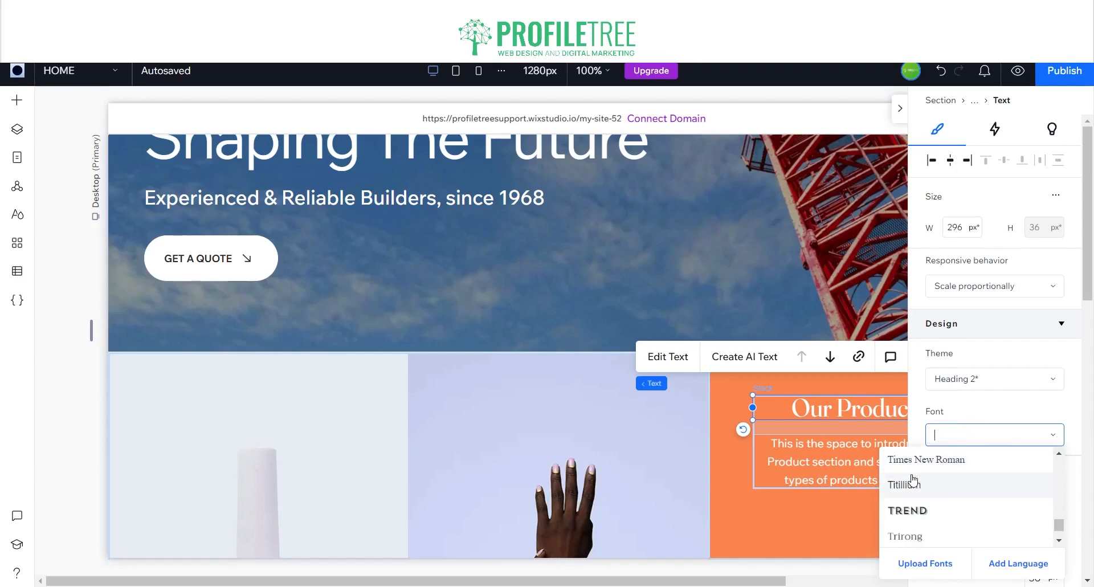
pyautogui.write('Wix Madefor Display')
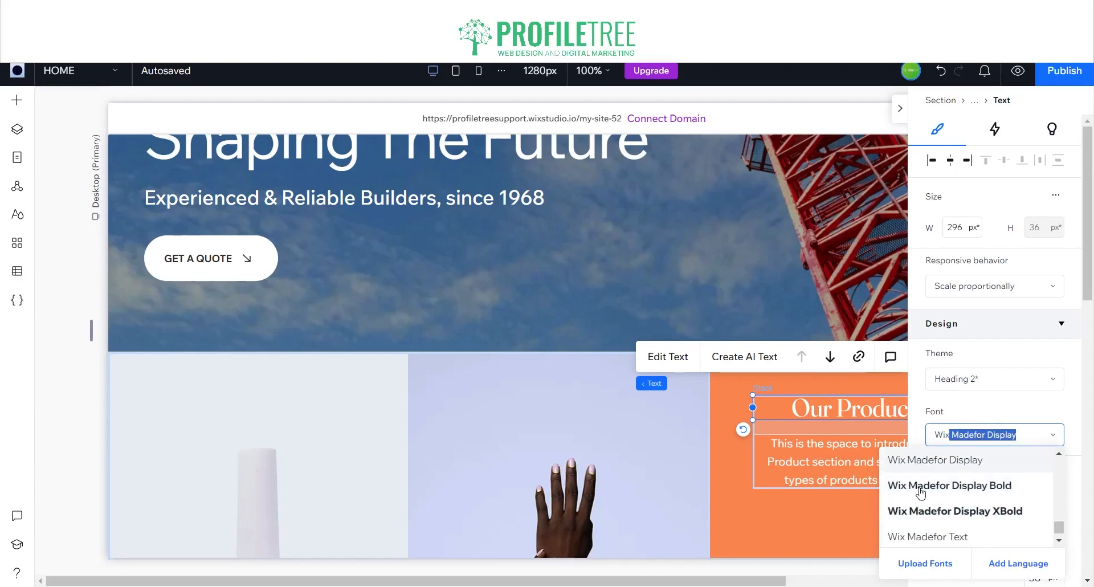
pyautogui.click(914, 464)
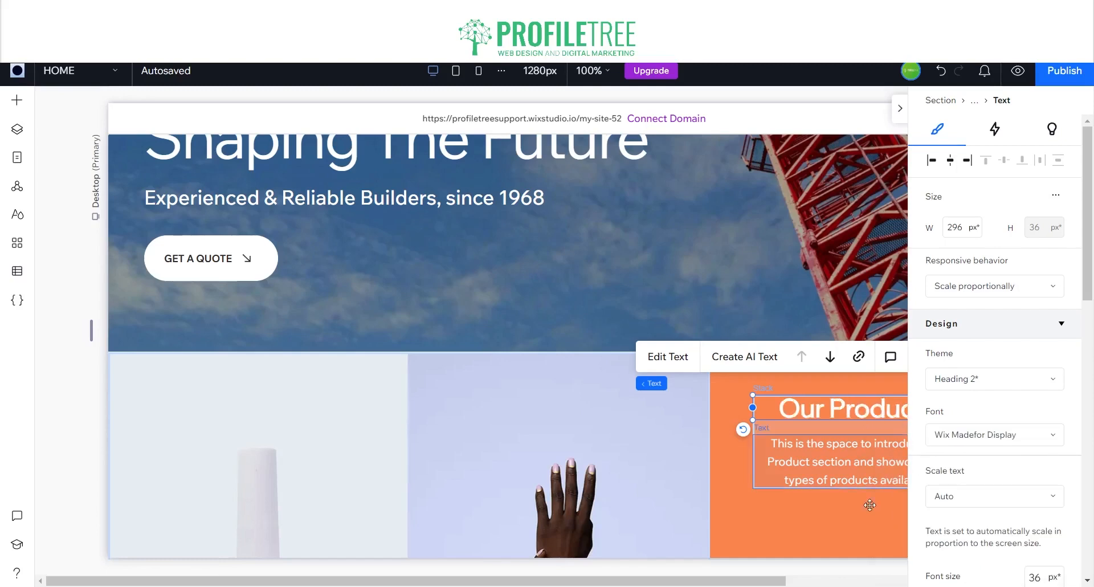
# Hide the element settings to free up the canvas and look over the homepage sections below the products section.
pyautogui.click(761, 514)
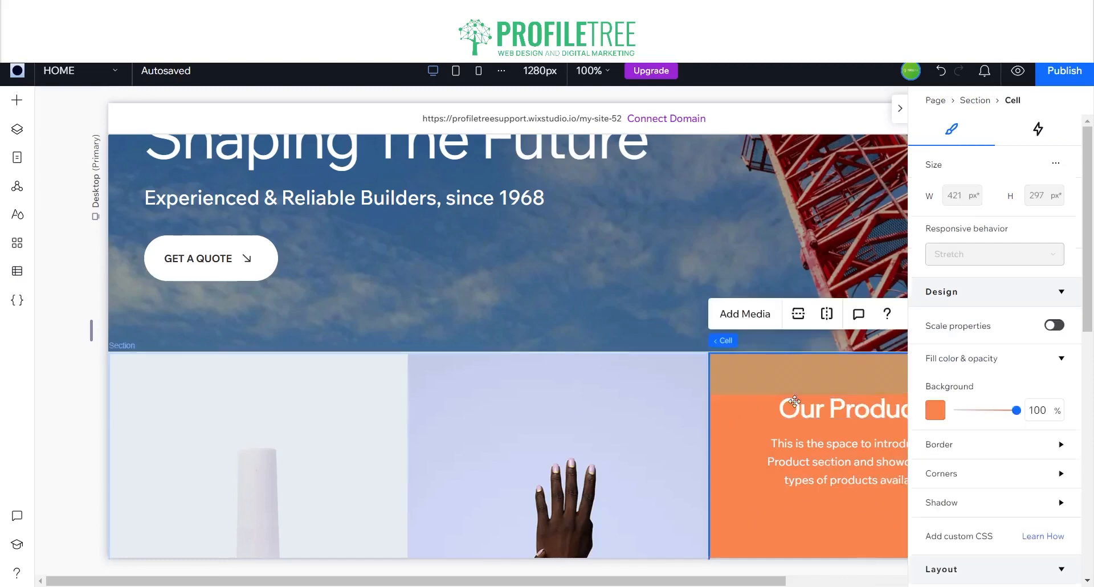
pyautogui.click(900, 108)
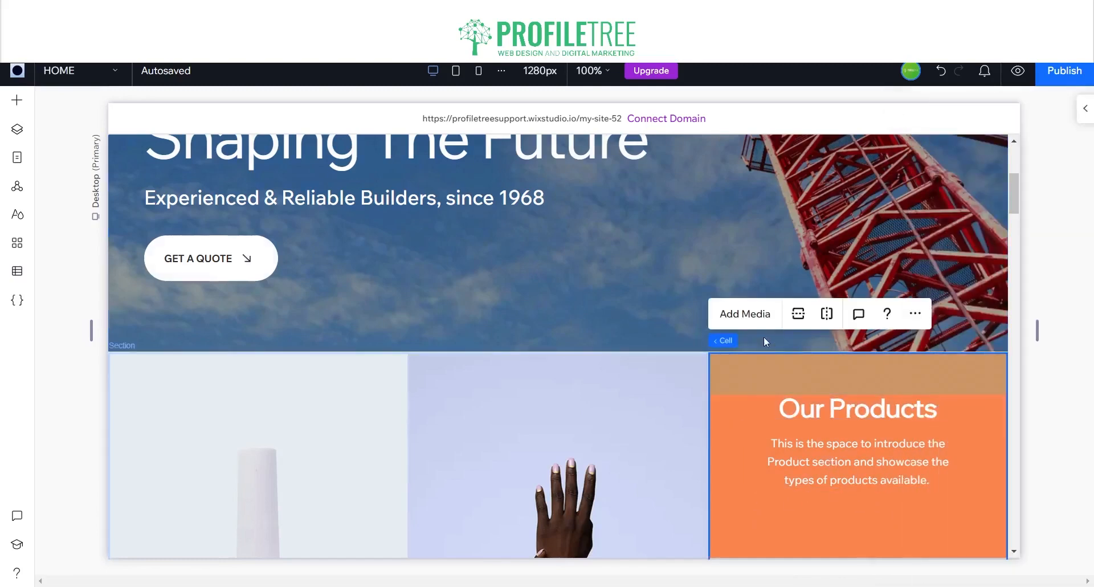
pyautogui.scroll(-15, 383, 336)
pyautogui.scroll(-6, 378, 327)
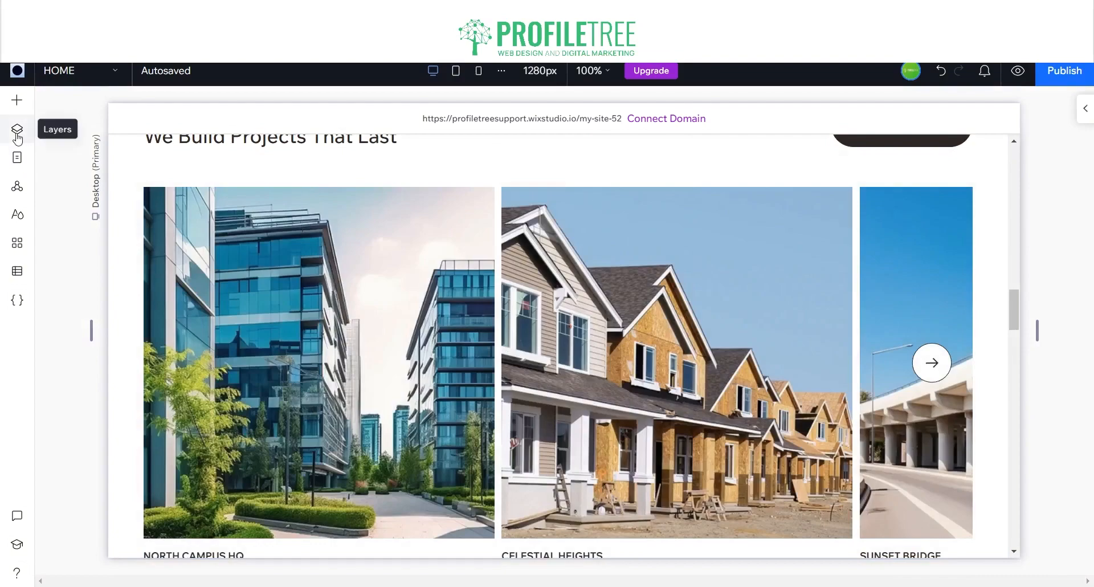
pyautogui.scroll(8, 399, 328)
pyautogui.scroll(7, 365, 327)
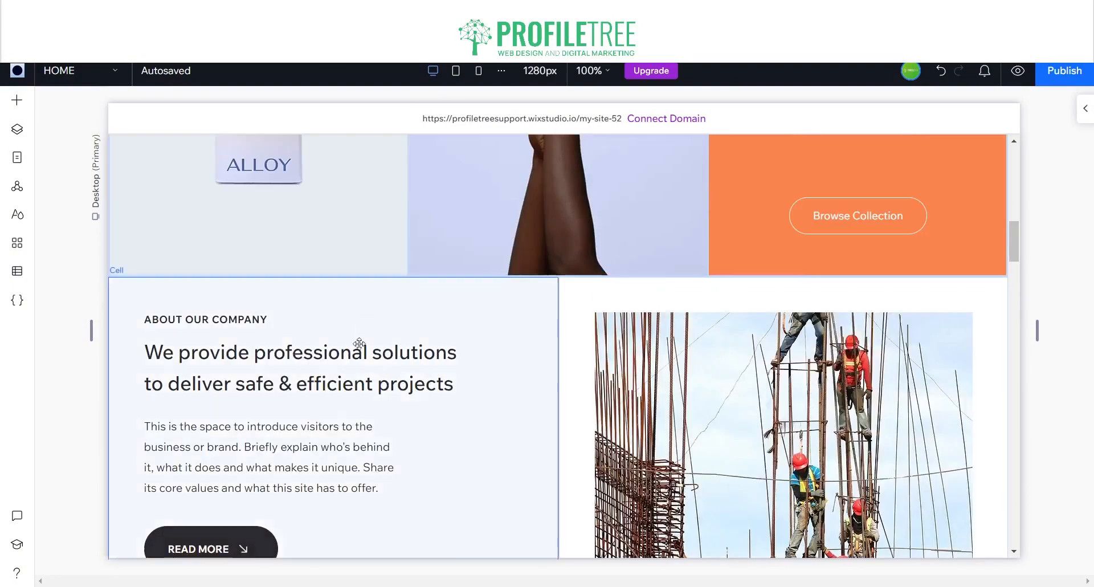
pyautogui.scroll(-5, 283, 327)
pyautogui.scroll(1, 419, 302)
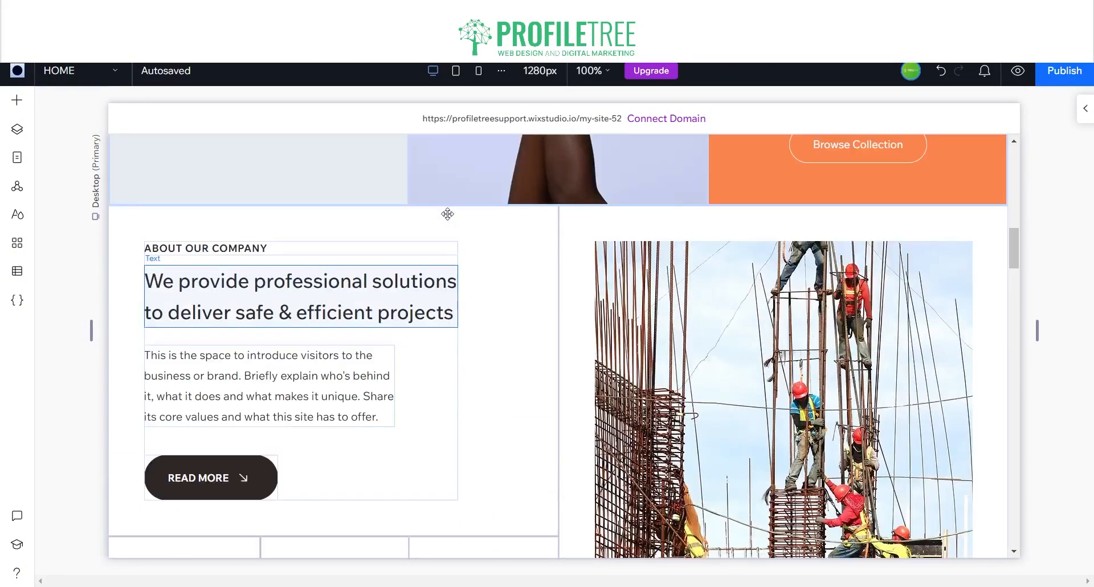
# Select the About Our Company text cell, show the page's layer structure and collapse the section containing that cell.
pyautogui.click(511, 233)
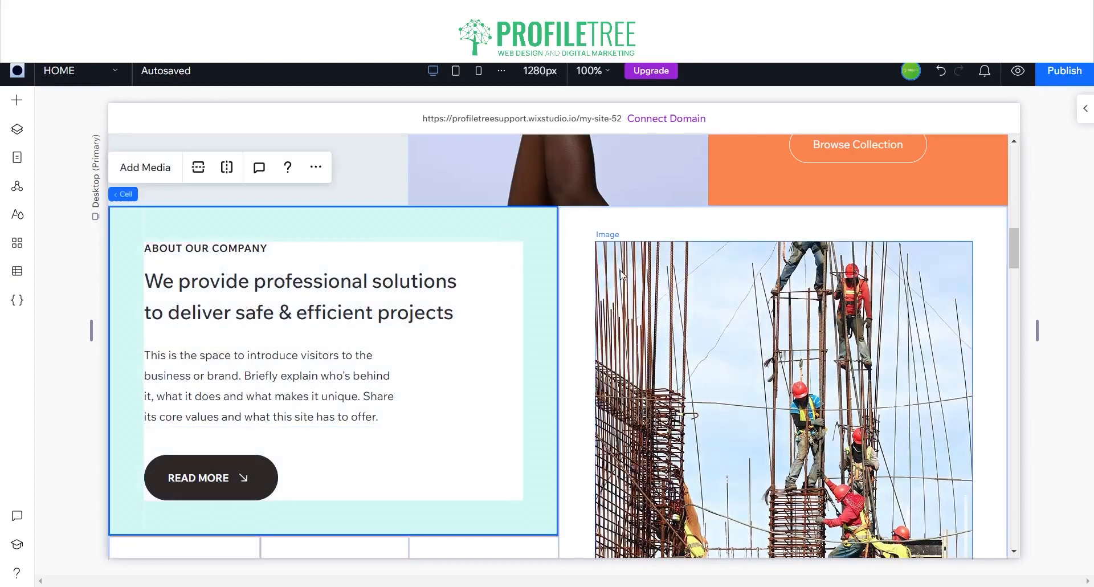
pyautogui.click(18, 129)
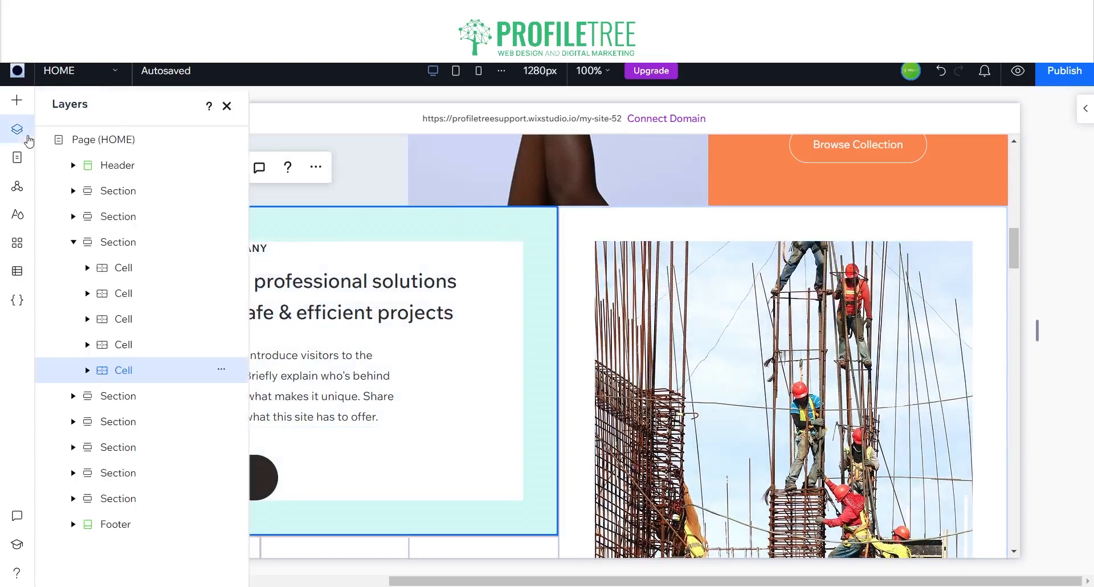
pyautogui.click(73, 242)
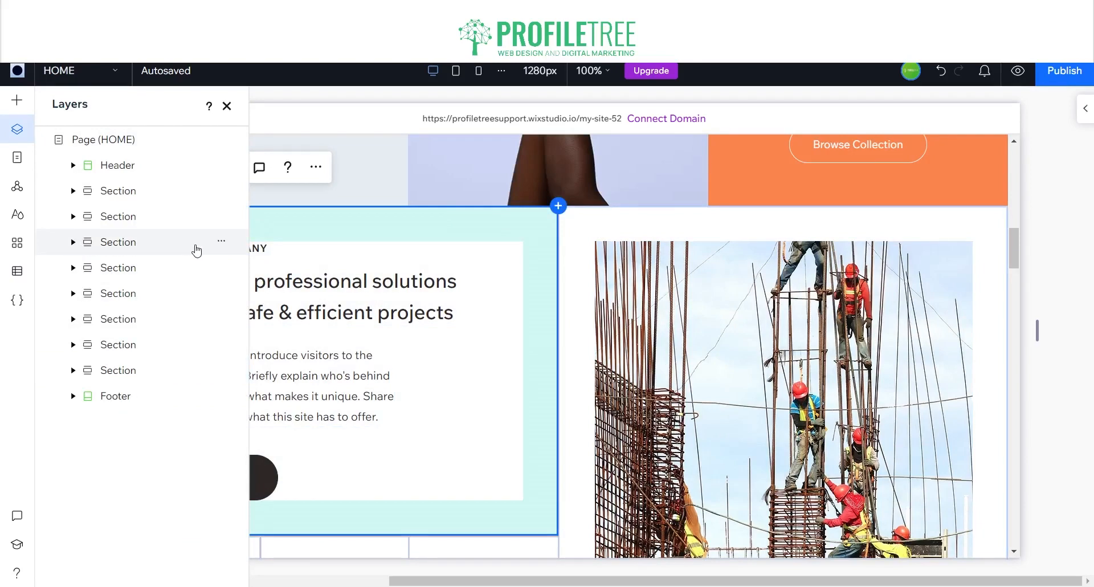